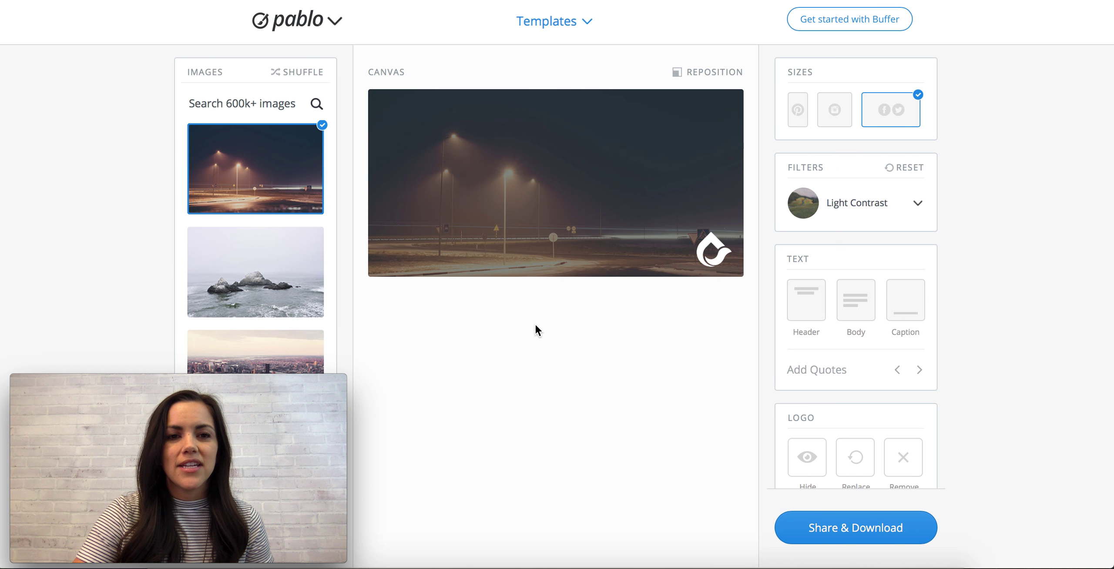
# Search the stock images for 'shopping' and use the smiling supermarket girl photo as background
pyautogui.click(251, 104)
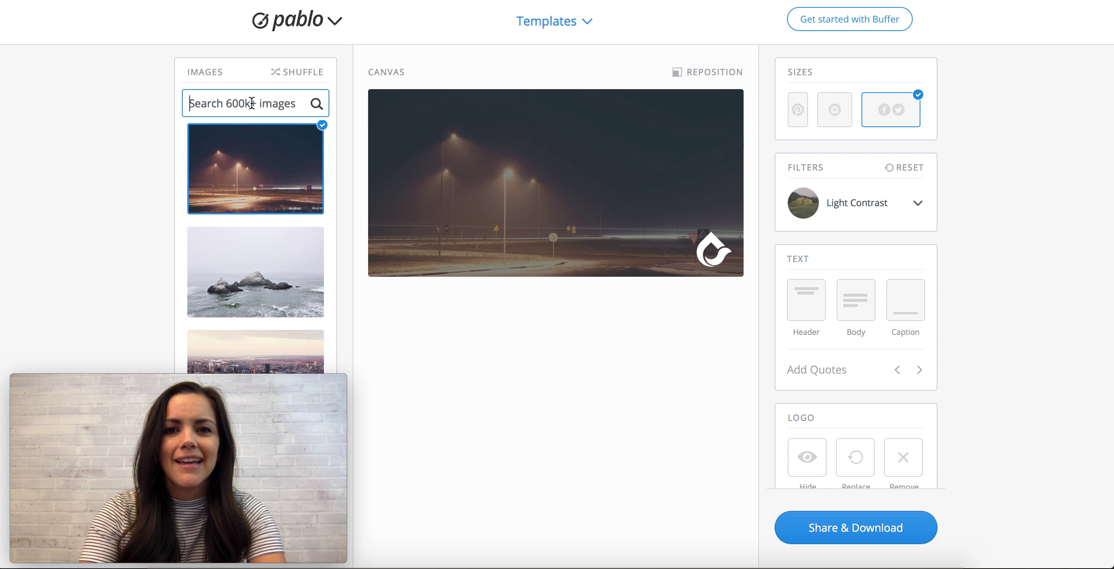
pyautogui.write('shopping')
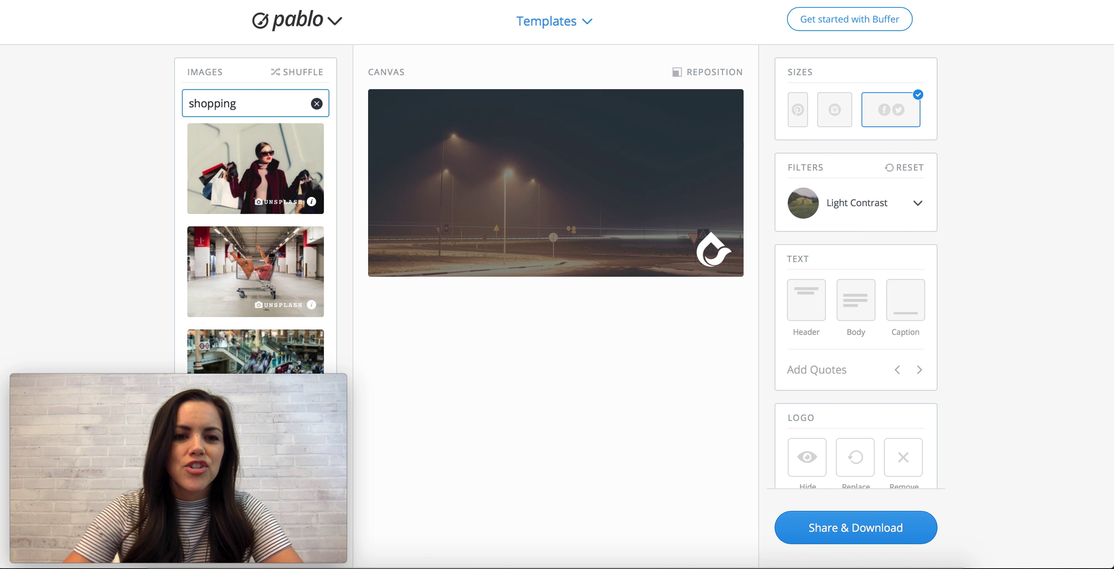
pyautogui.scroll(-1, 257, 234)
pyautogui.scroll(-5, 257, 233)
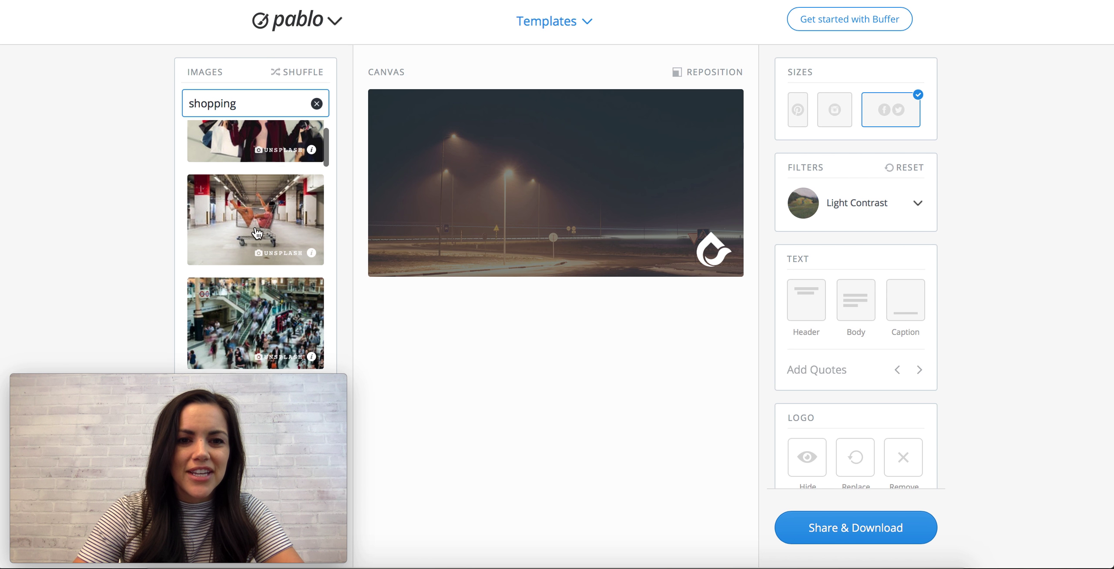
pyautogui.scroll(-4, 257, 233)
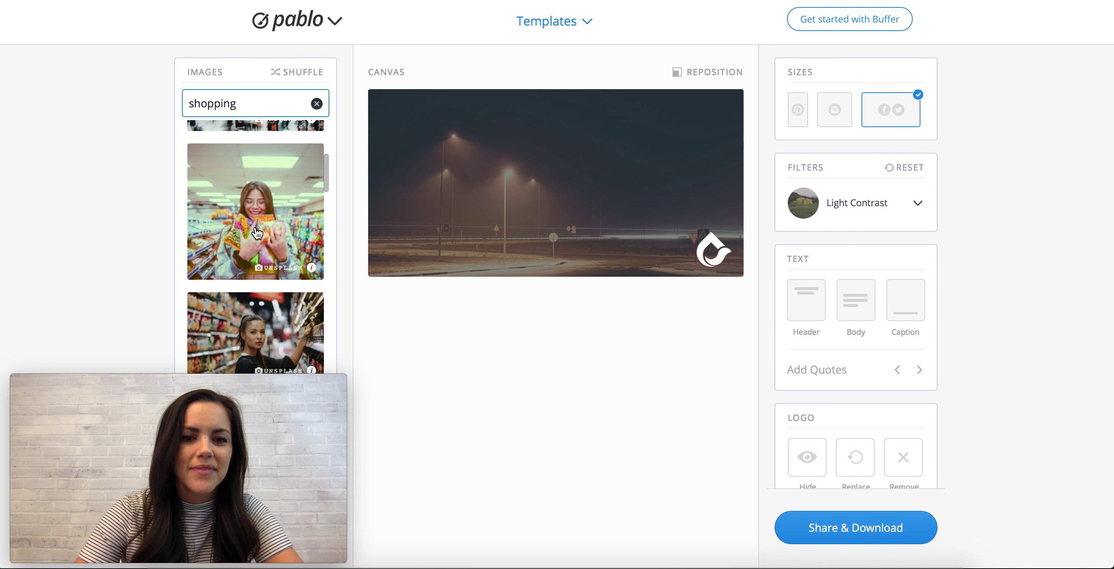
pyautogui.click(257, 234)
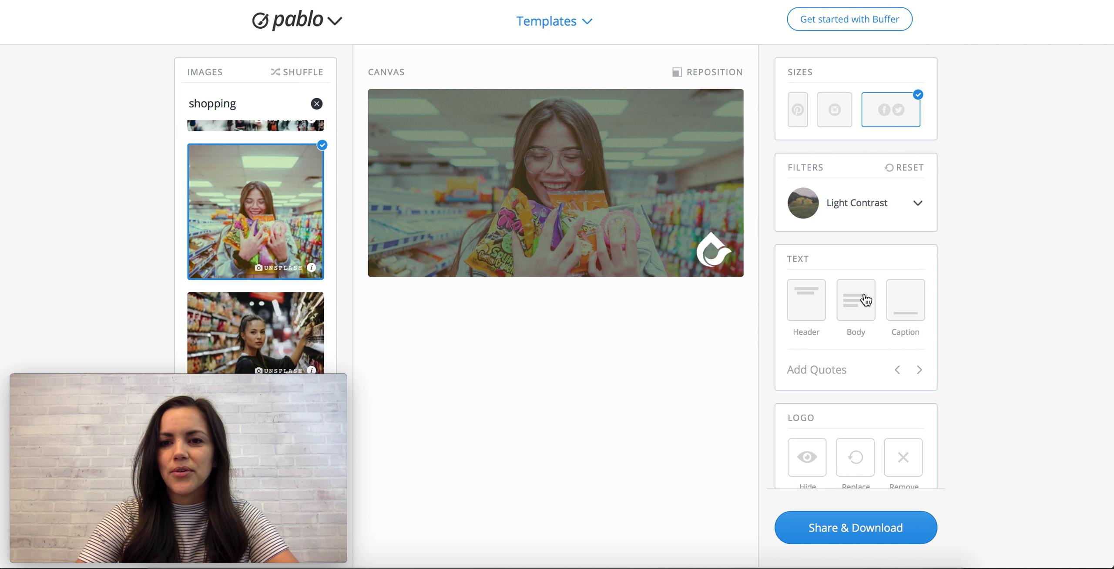
# Add body, header and caption text placeholders to the image
pyautogui.click(859, 308)
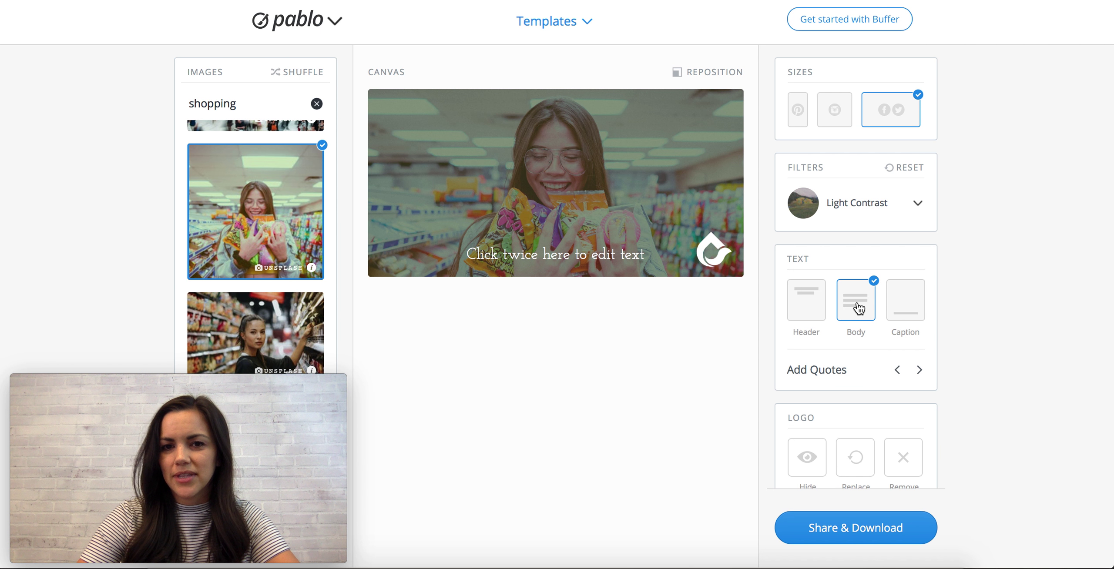
pyautogui.click(818, 306)
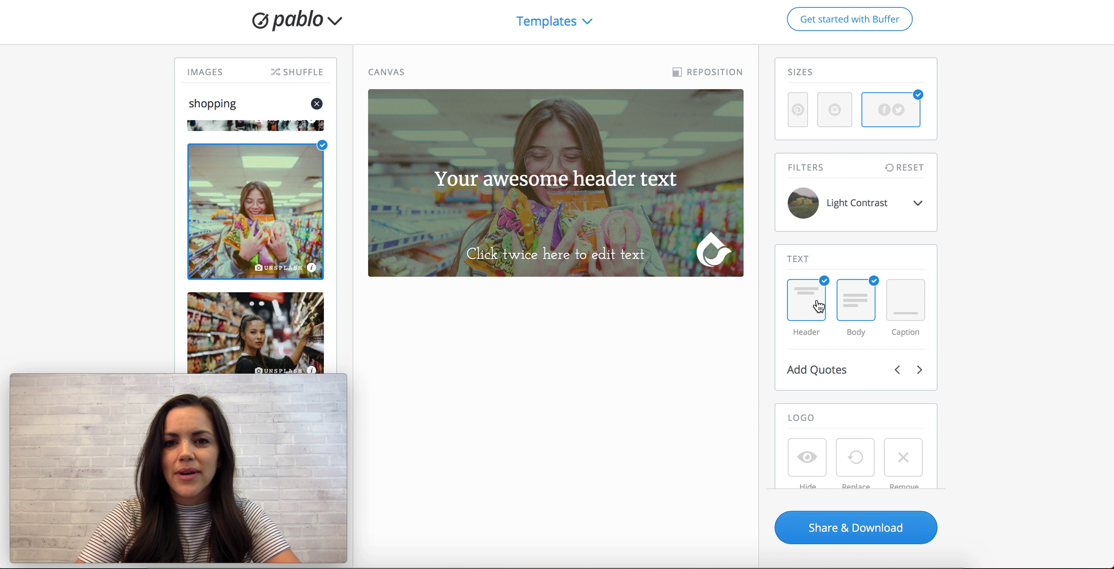
pyautogui.click(909, 314)
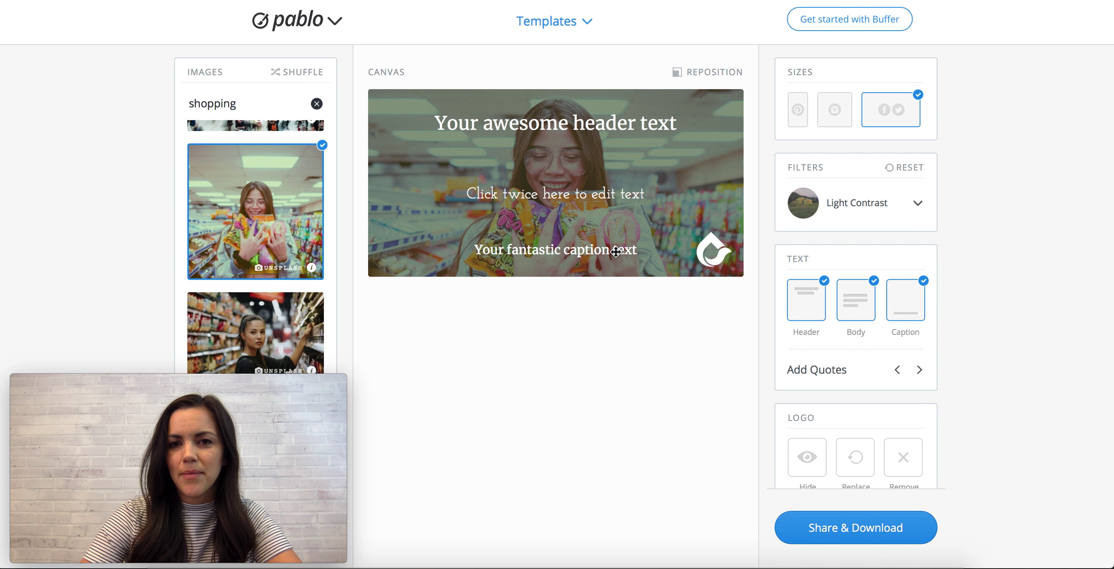
# Enlarge the 'Your awesome header text' header, keeping its font and colour
pyautogui.click(610, 126)
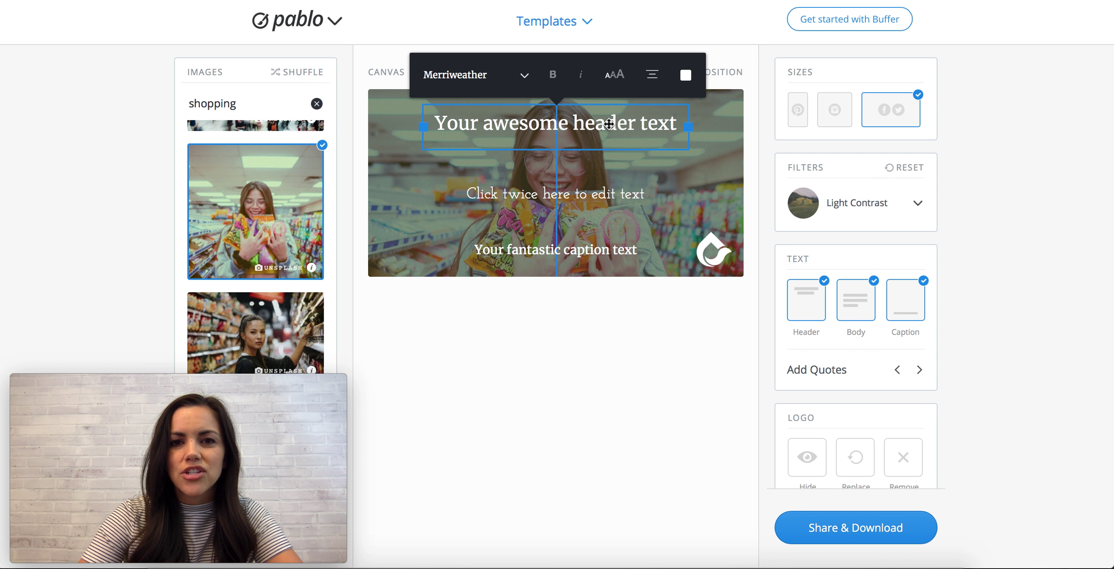
pyautogui.click(480, 79)
pyautogui.click(542, 77)
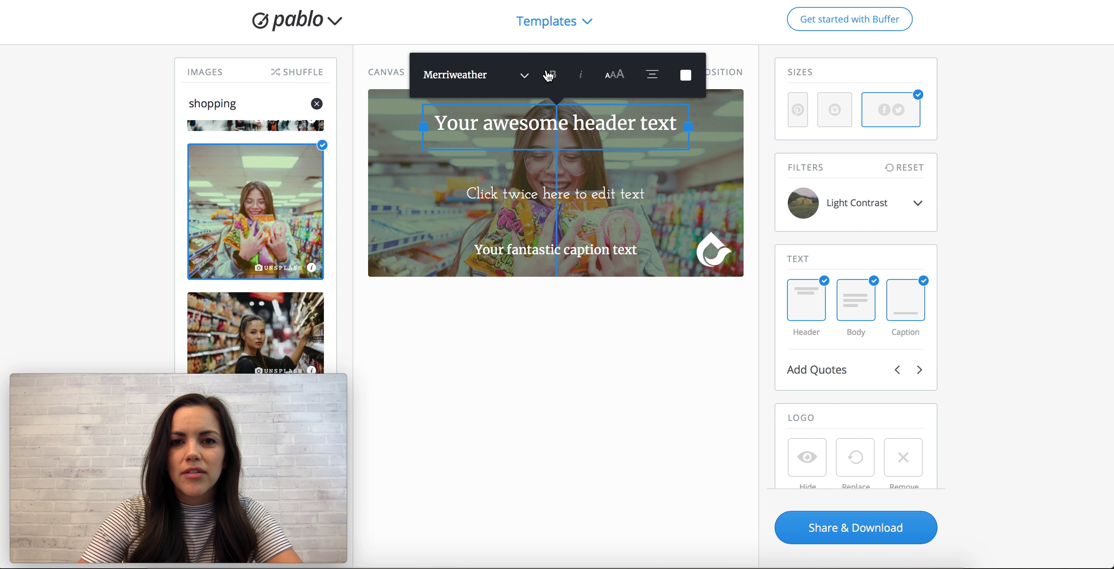
pyautogui.click(619, 77)
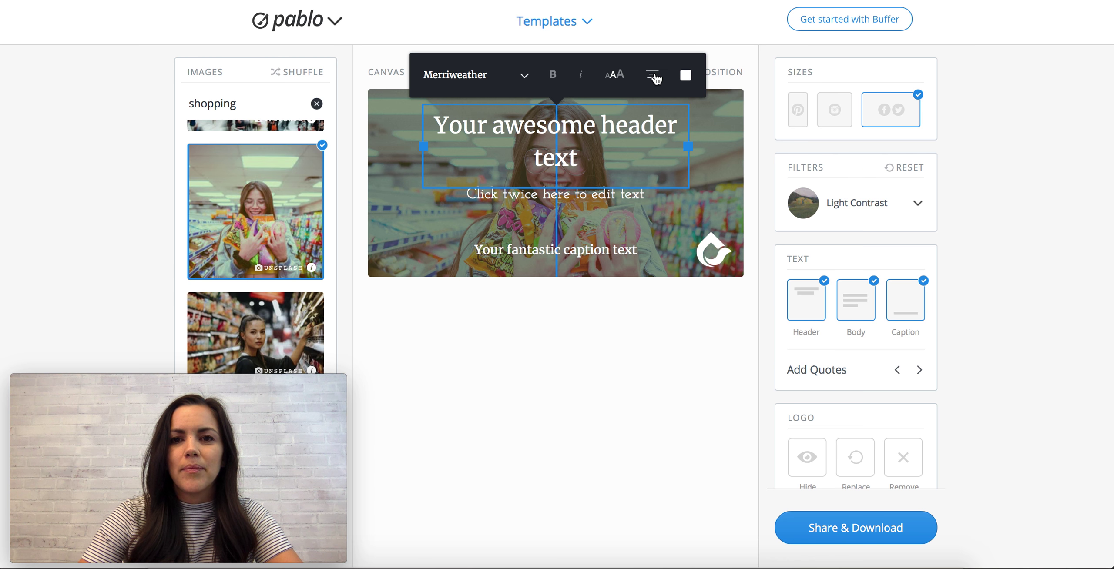
pyautogui.click(685, 76)
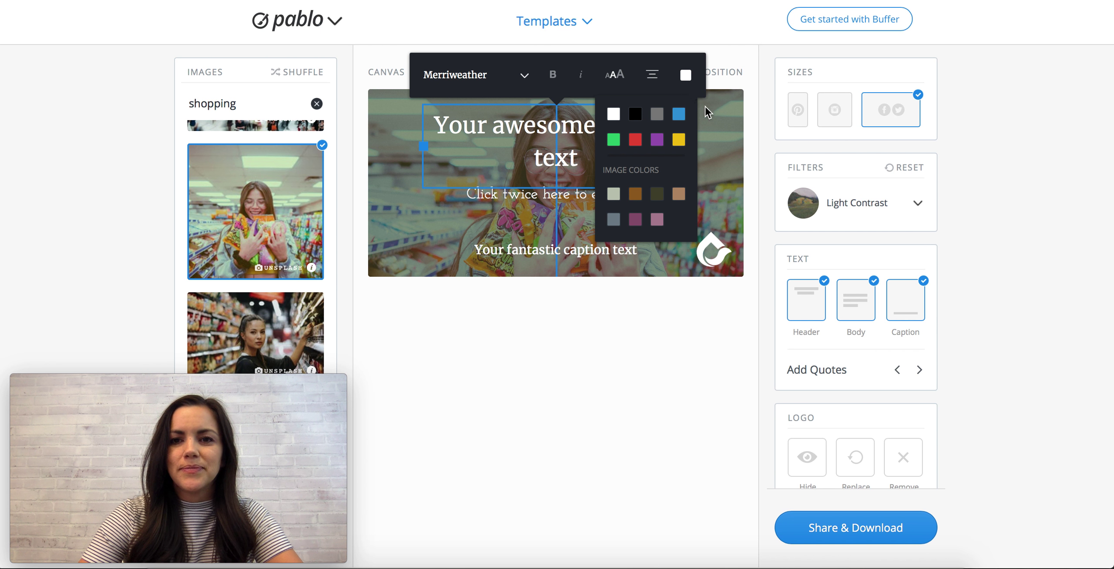
pyautogui.click(714, 138)
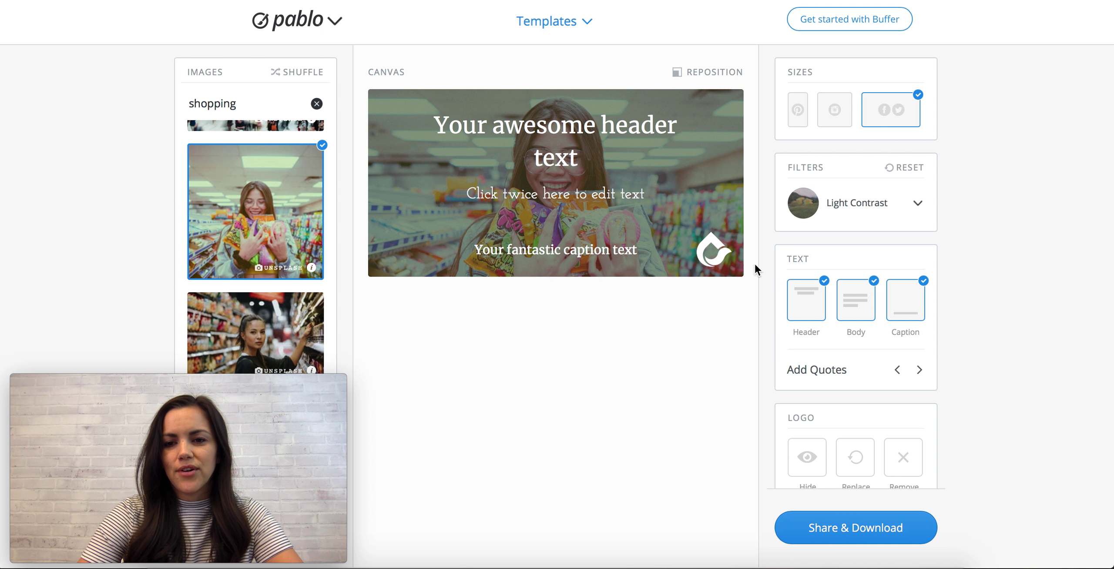
# Use the Logo panel's Hide option to remove the logo from the supermarket graphic
pyautogui.scroll(-3, 804, 413)
pyautogui.click(812, 395)
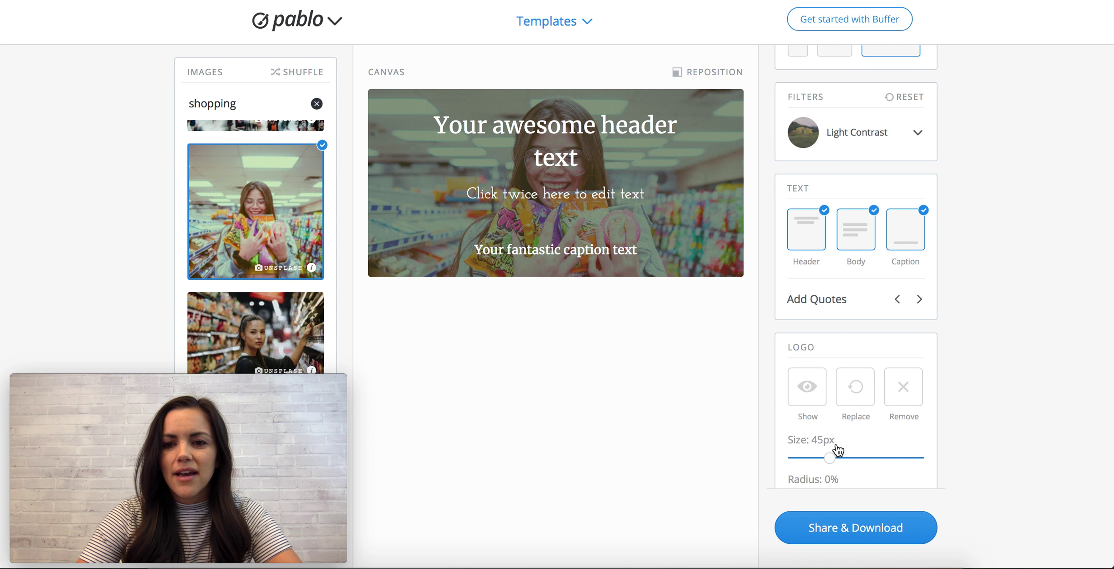
pyautogui.scroll(-2, 836, 450)
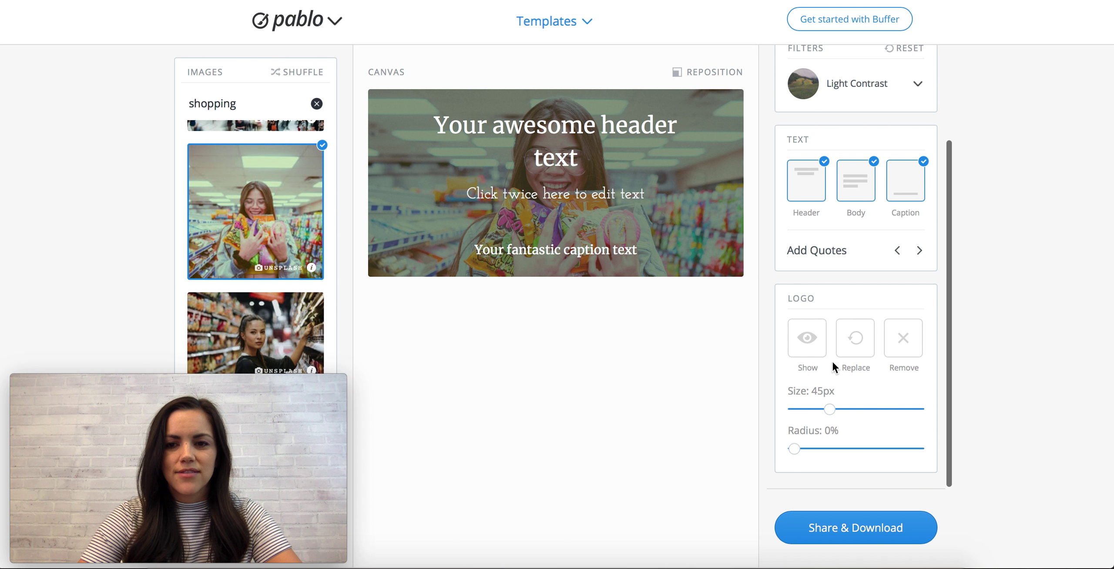
pyautogui.scroll(1, 833, 363)
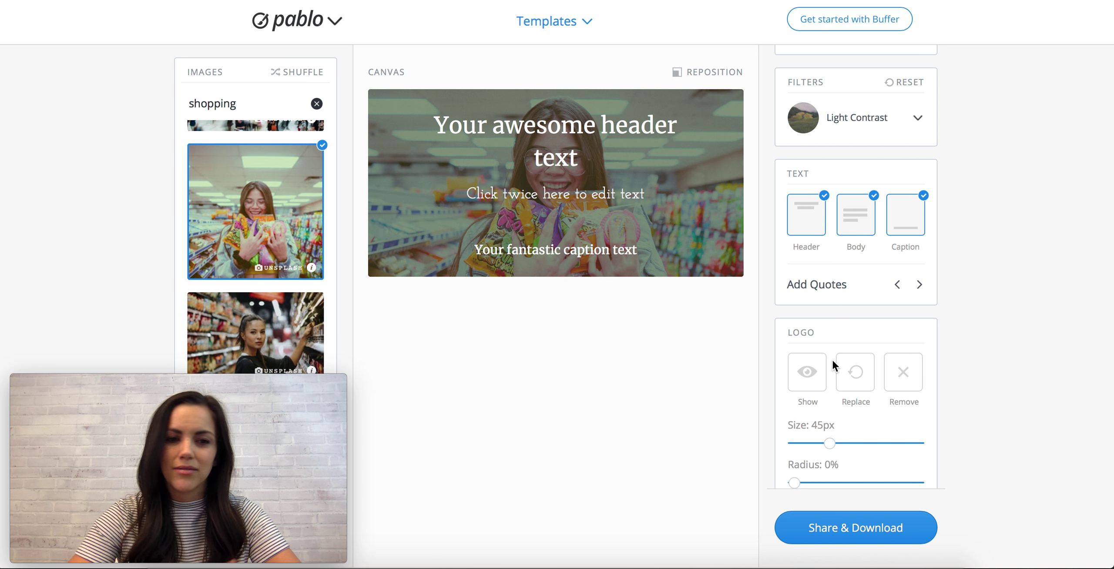
pyautogui.scroll(3, 832, 365)
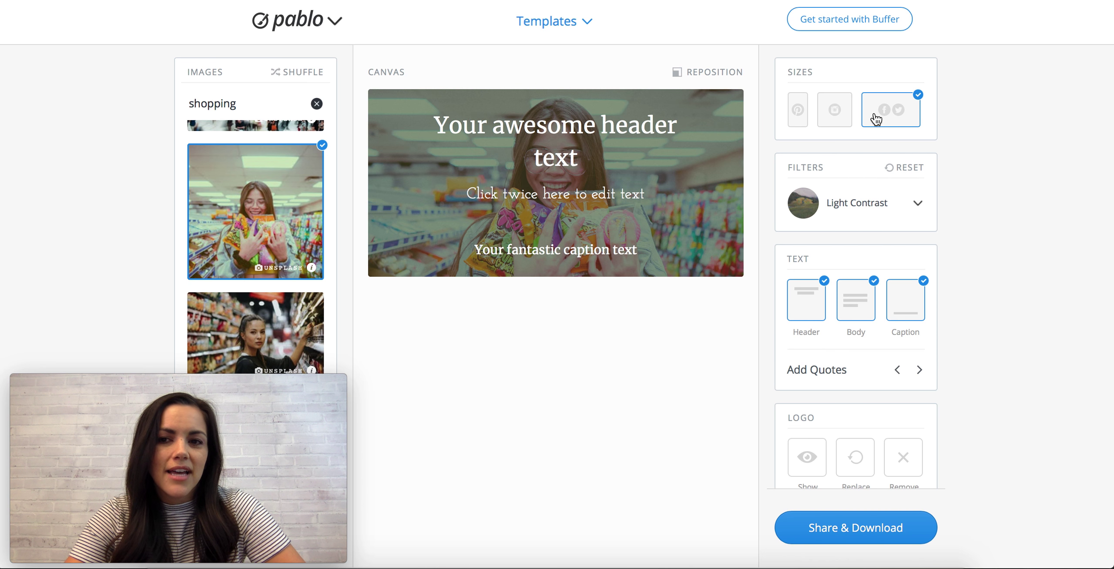
# Set the graphic to the square Instagram size after briefly previewing Pinterest
pyautogui.click(836, 117)
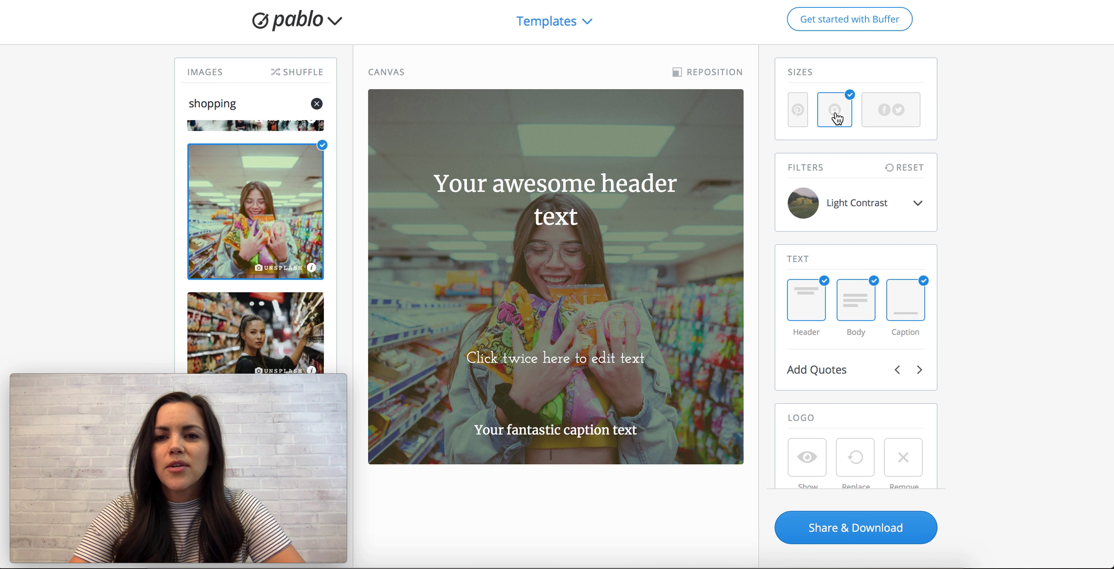
pyautogui.click(798, 114)
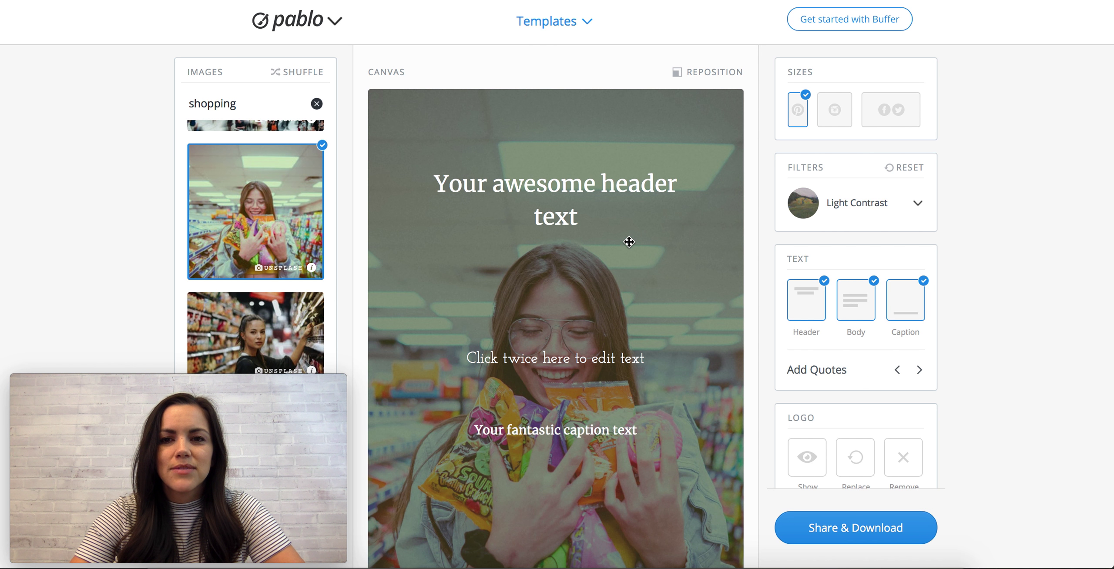
pyautogui.scroll(-3, 628, 244)
pyautogui.scroll(3, 628, 244)
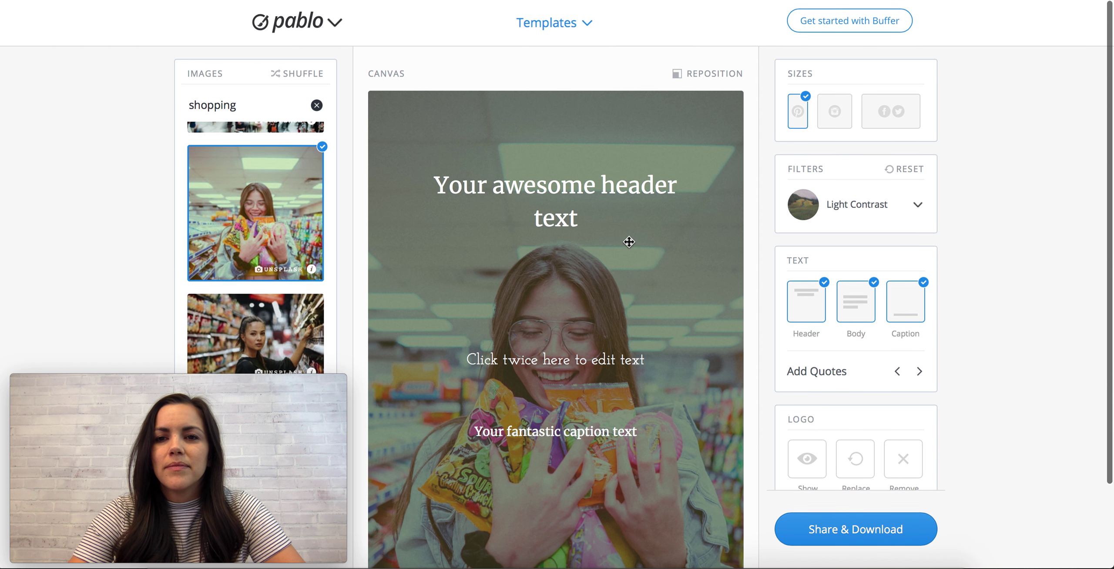
pyautogui.scroll(-2, 681, 247)
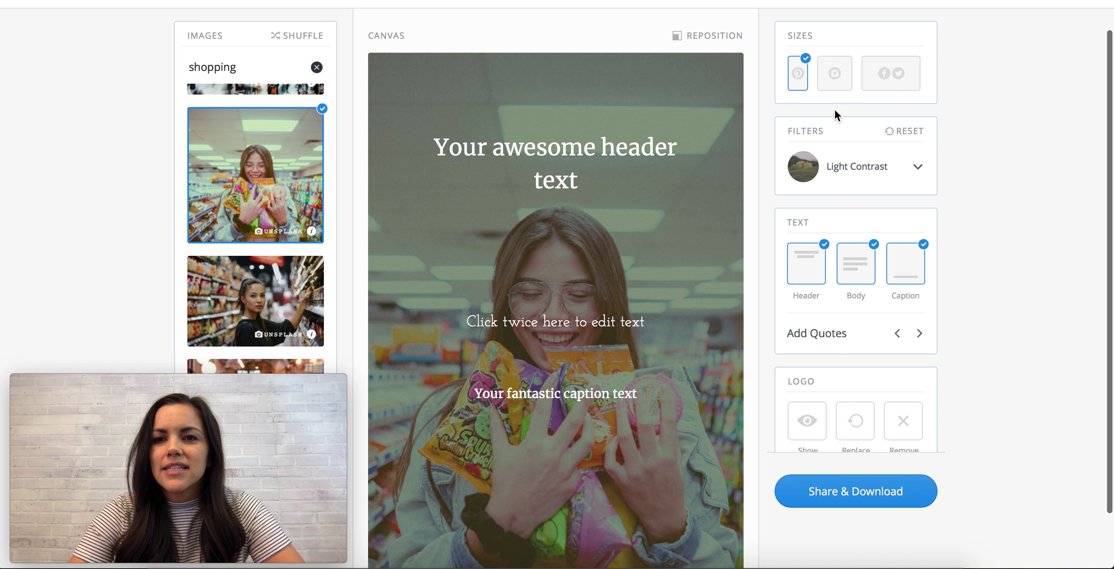
pyautogui.click(838, 67)
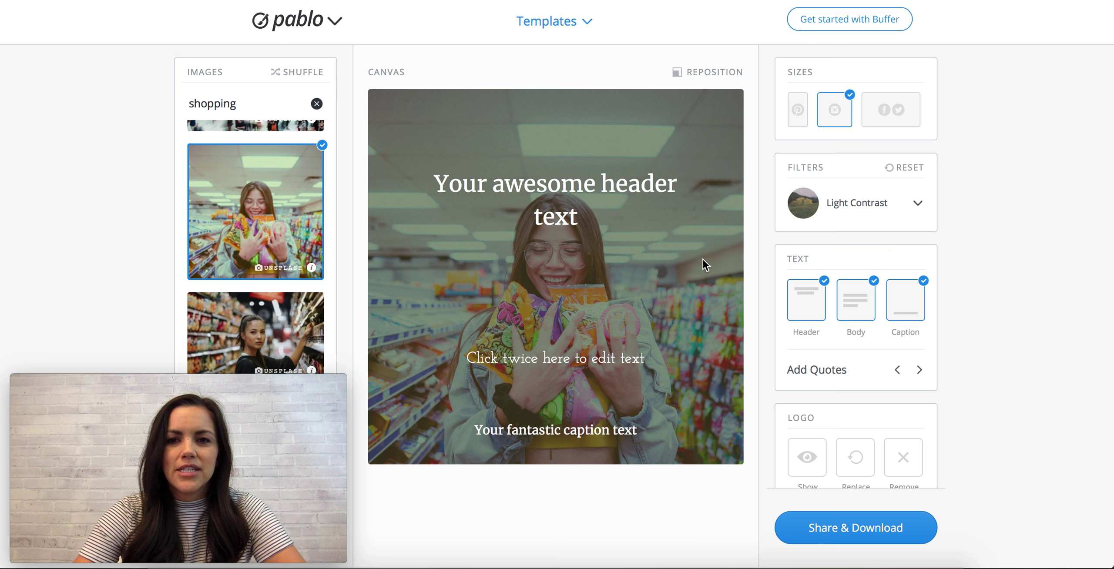
# Zoom in on the background photo and shift it left and up within the square frame
pyautogui.click(699, 74)
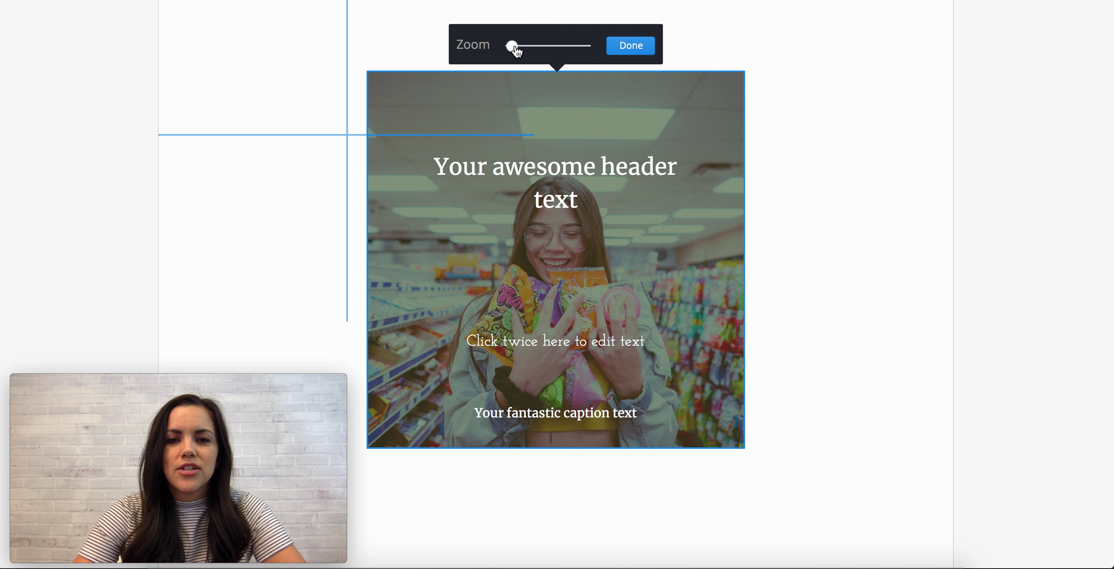
pyautogui.moveTo(512, 46); pyautogui.dragTo(549, 48)
pyautogui.moveTo(664, 241)
pyautogui.mouseDown()
pyautogui.moveTo(567, 231)
pyautogui.moveTo(556, 122)
pyautogui.moveTo(574, 211)
pyautogui.moveTo(647, 228)
pyautogui.mouseUp()
pyautogui.click(631, 46)
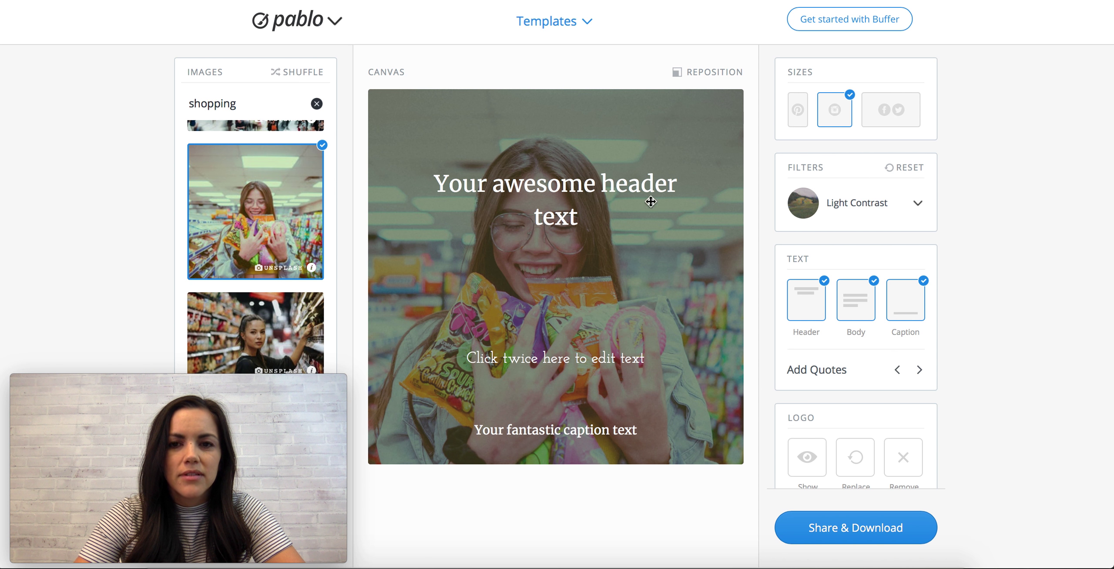
pyautogui.click(917, 204)
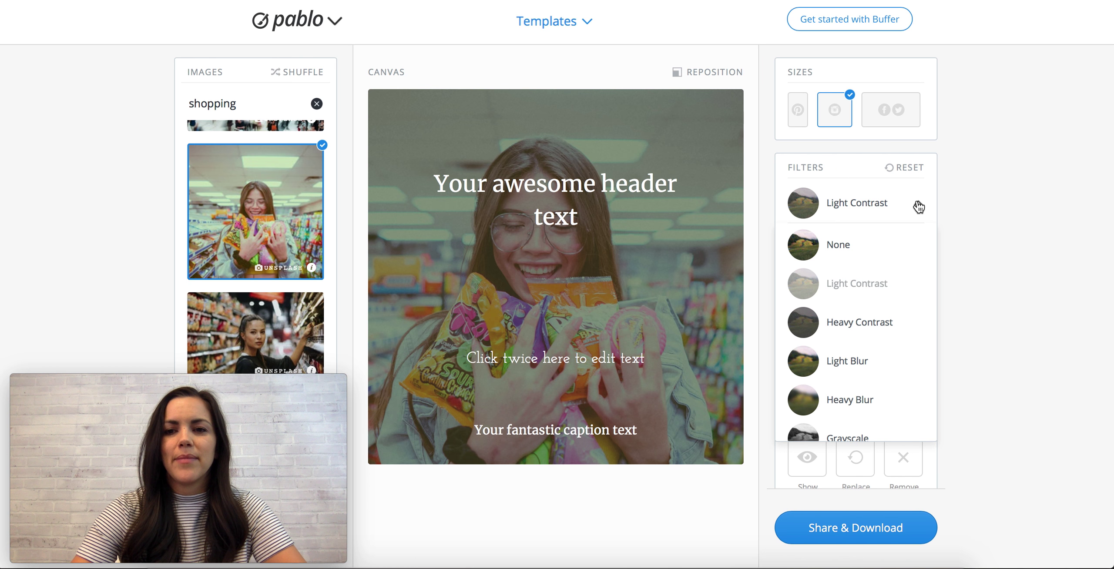
pyautogui.click(843, 246)
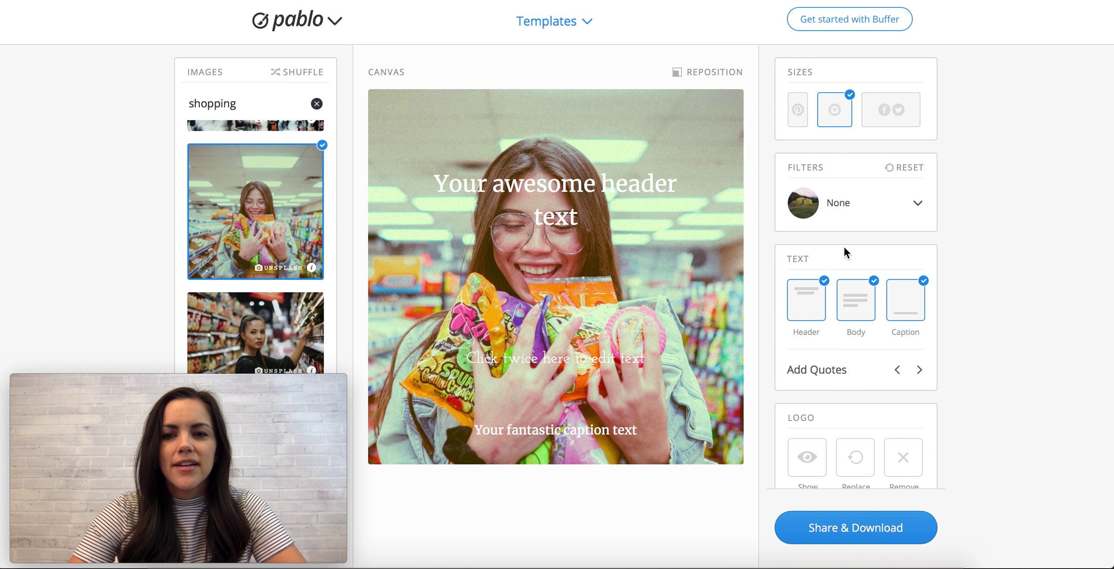
pyautogui.click(825, 282)
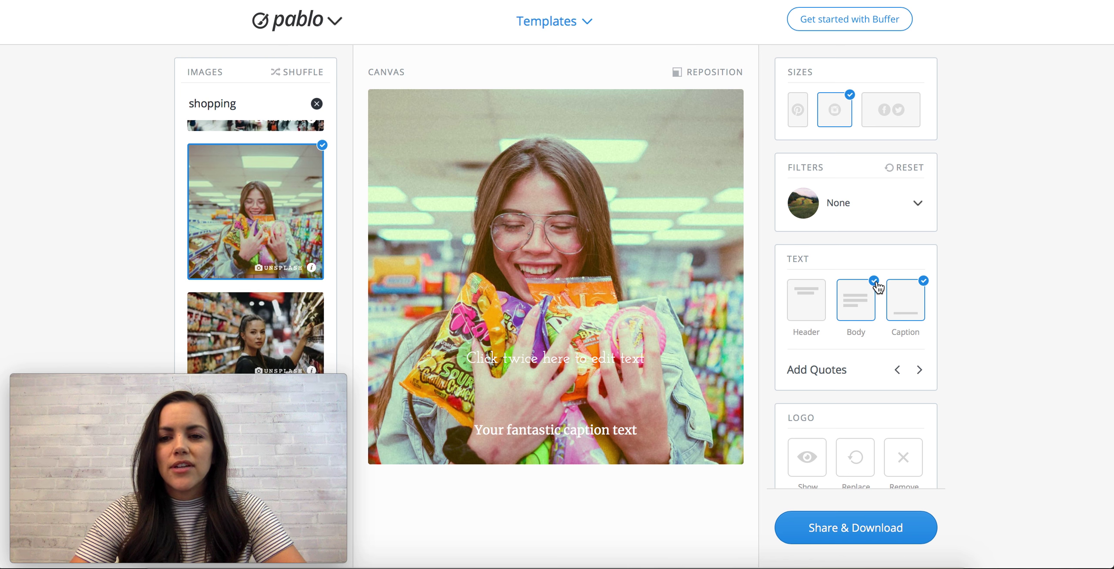
pyautogui.click(875, 283)
pyautogui.click(924, 283)
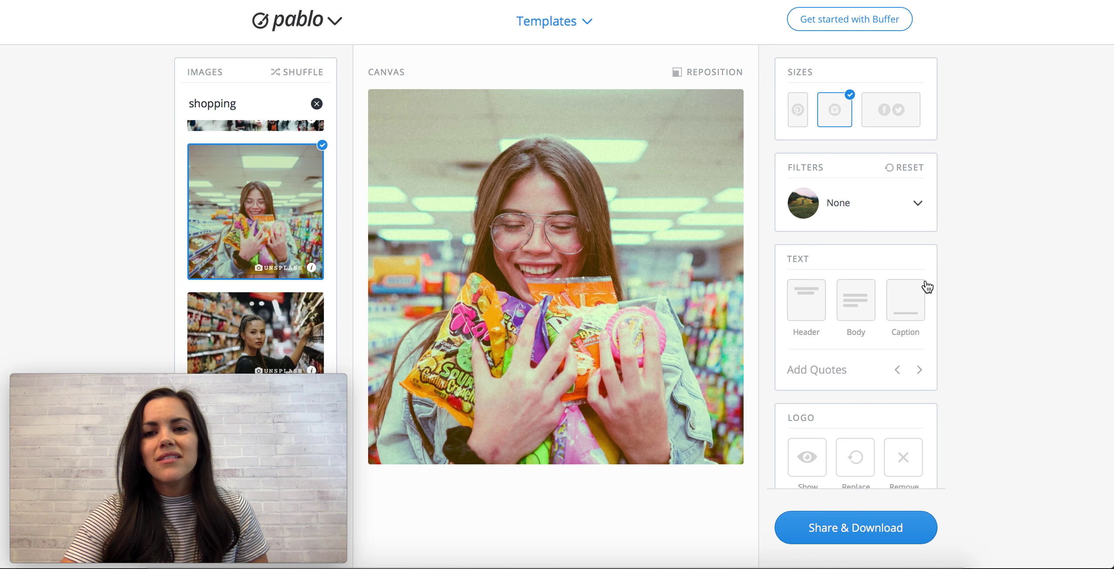
# Switch to the Facebook/Twitter landscape size, download the image, then add a body text placeholder
pyautogui.click(897, 116)
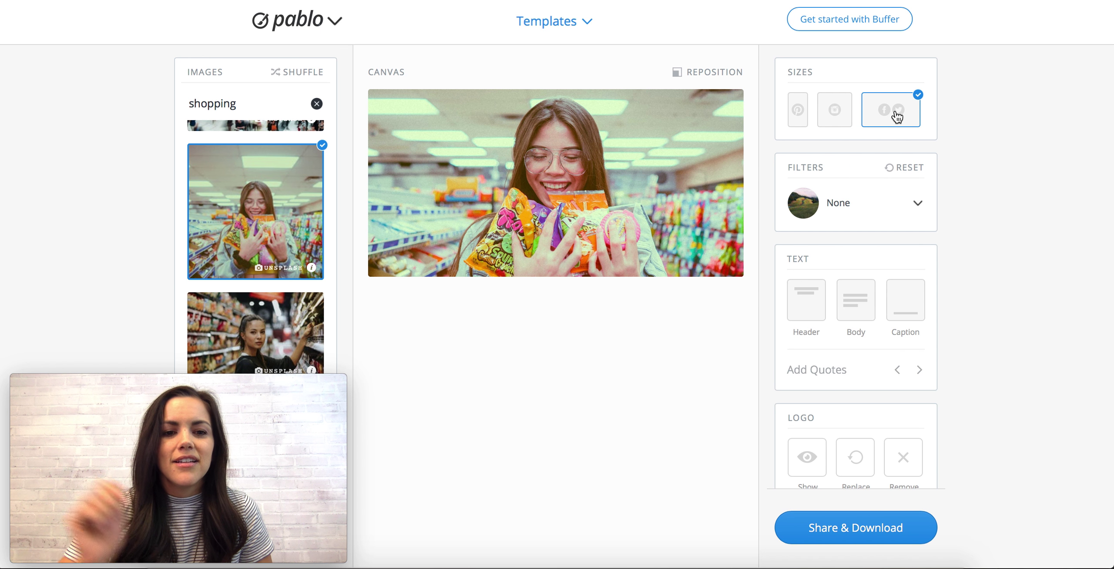
pyautogui.click(830, 533)
pyautogui.click(850, 519)
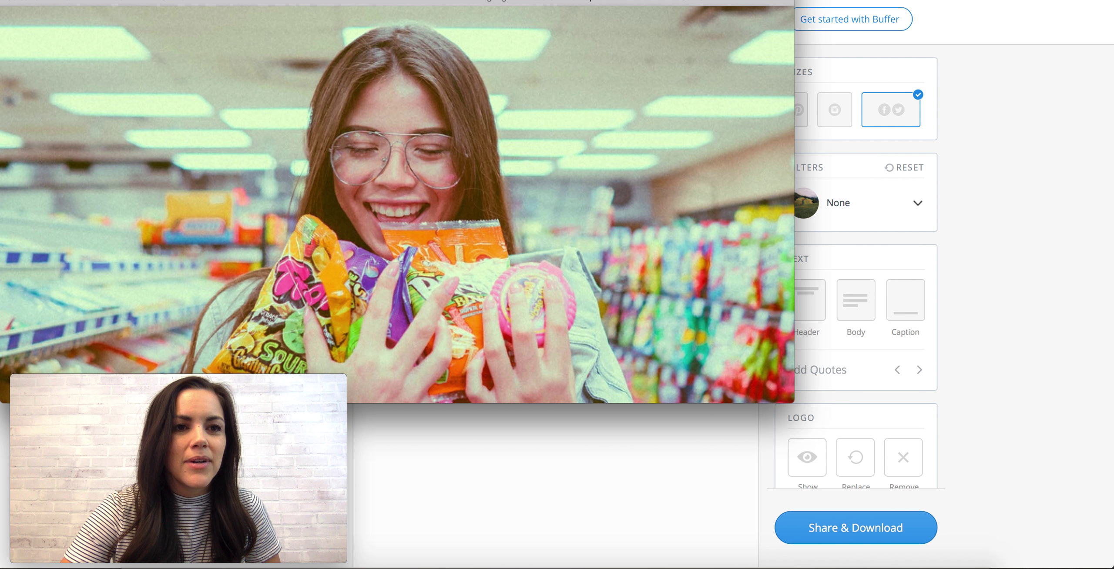
pyautogui.press('Escape')
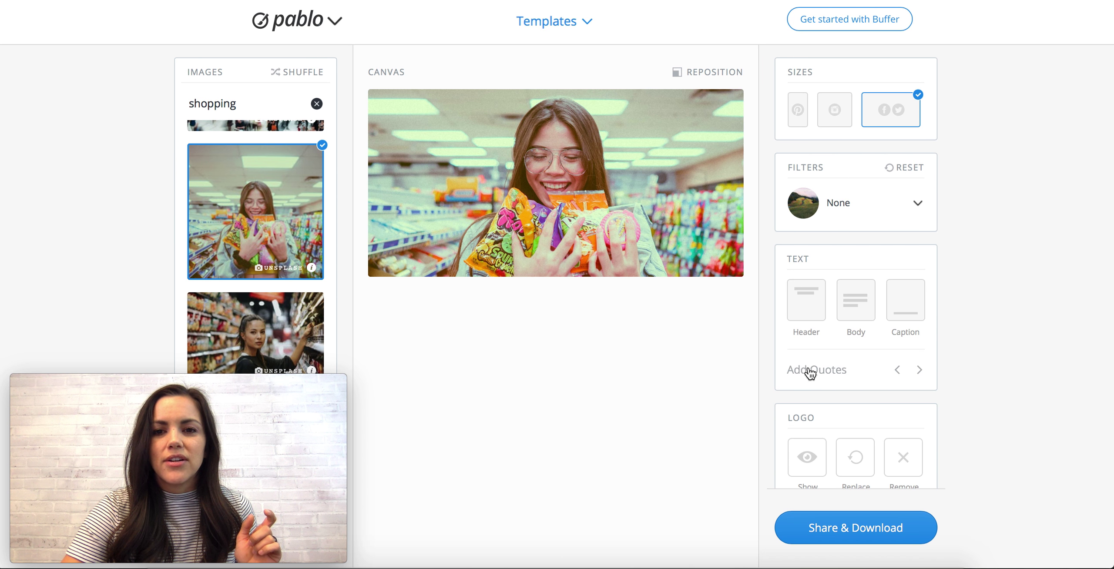
pyautogui.click(858, 312)
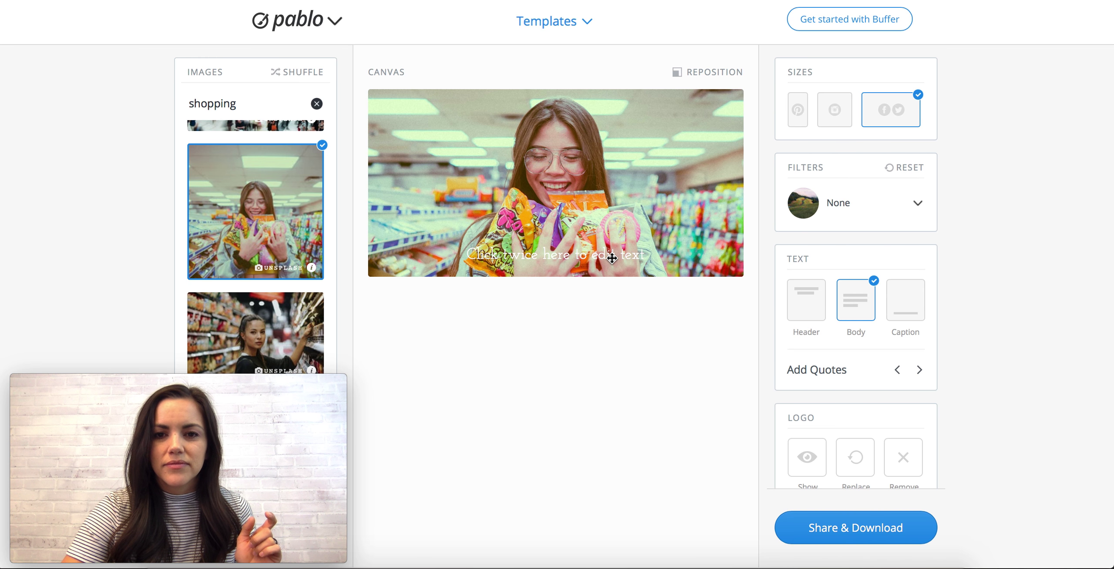
# Move the body text up to the centre and apply Light Blur after trying Light Contrast and Heavy Blur
pyautogui.moveTo(611, 258); pyautogui.dragTo(612, 213)
pyautogui.click(830, 204)
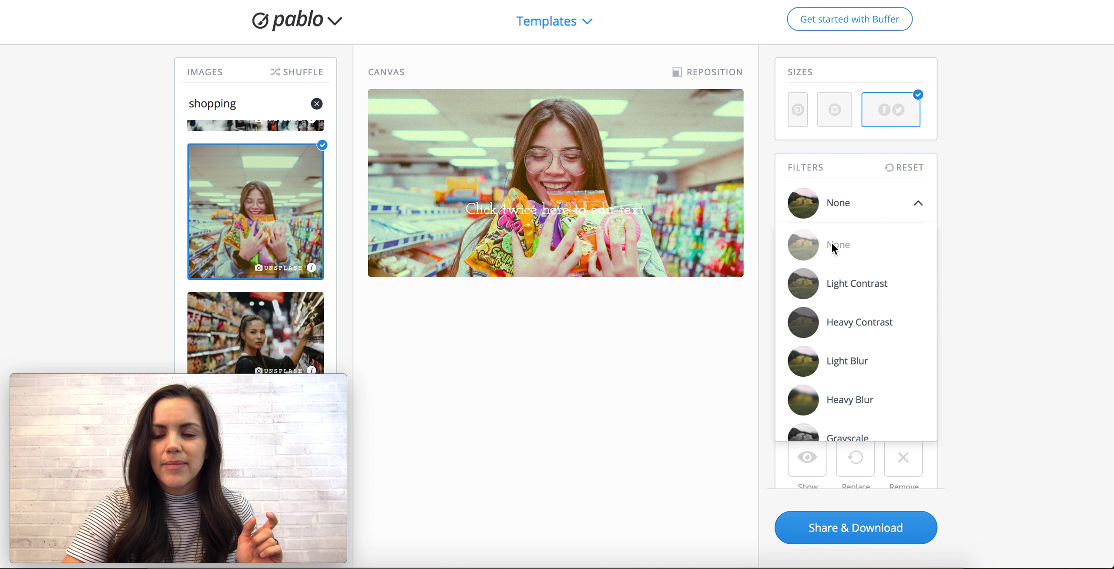
pyautogui.click(836, 296)
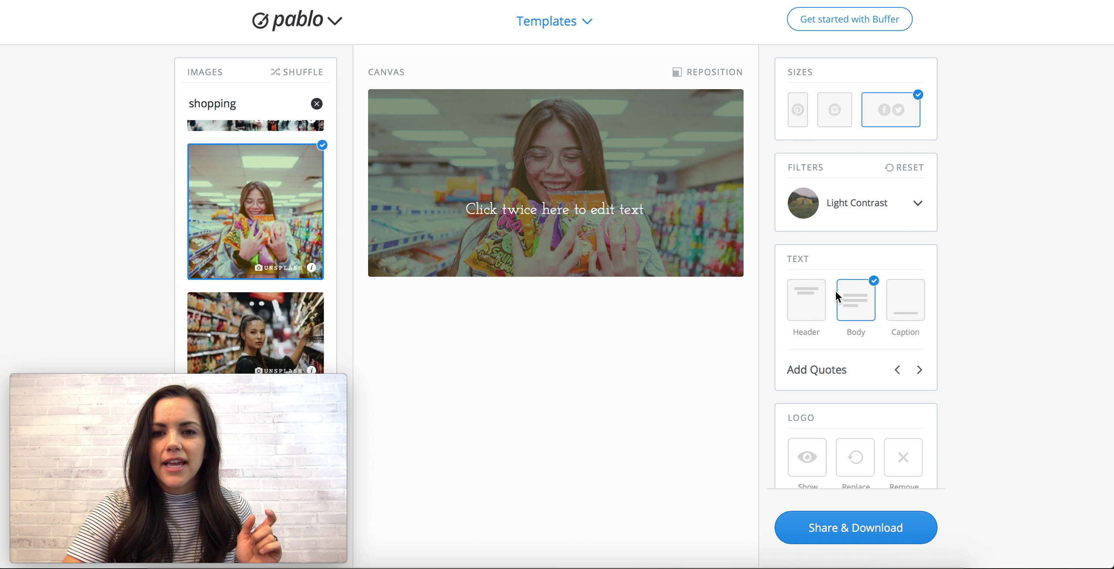
pyautogui.click(888, 215)
pyautogui.scroll(-2, 872, 377)
pyautogui.click(853, 353)
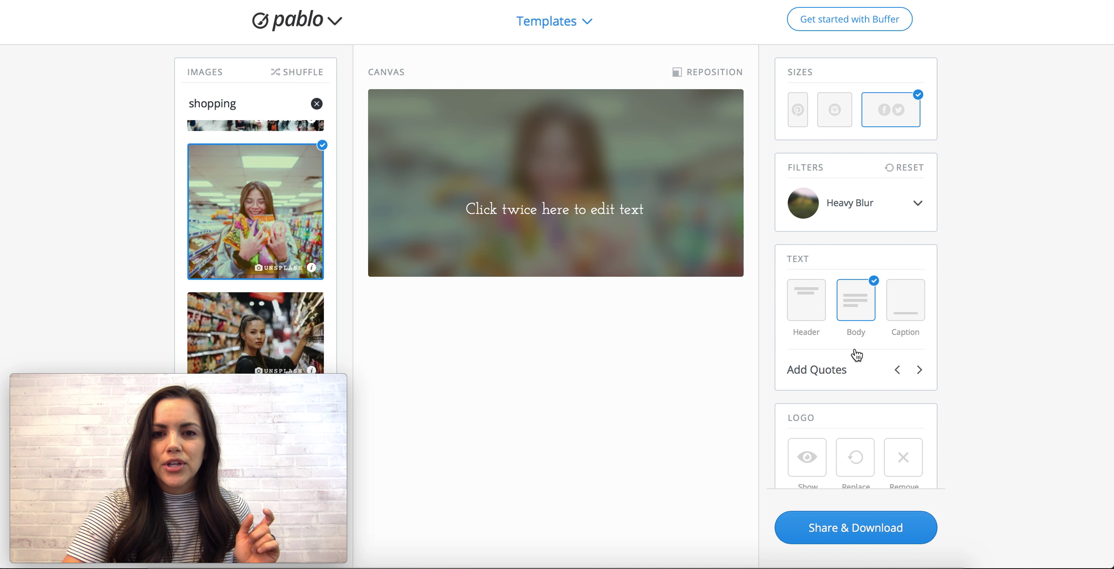
pyautogui.click(853, 208)
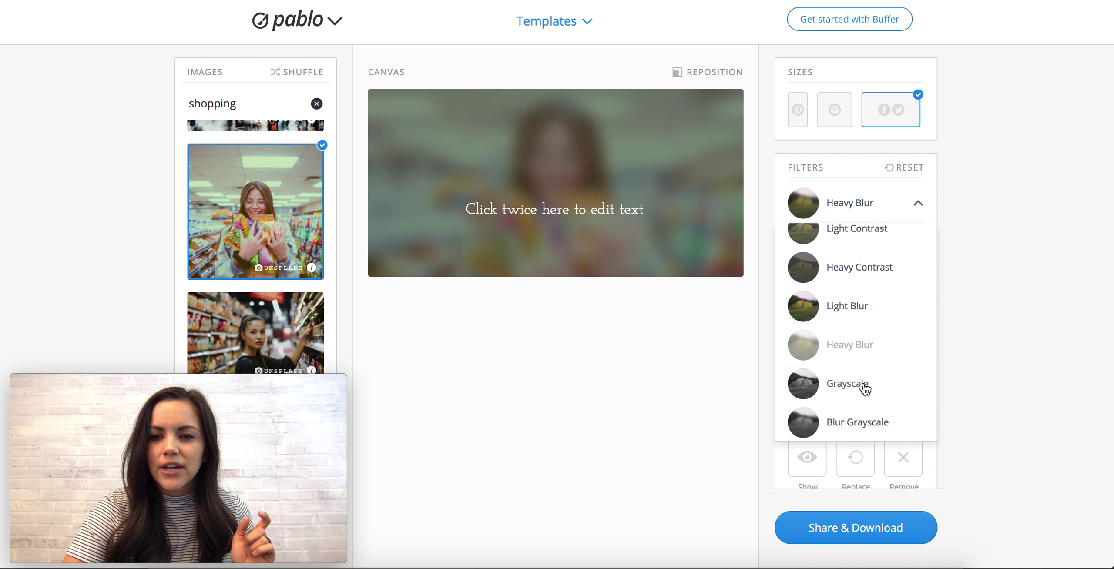
pyautogui.click(860, 310)
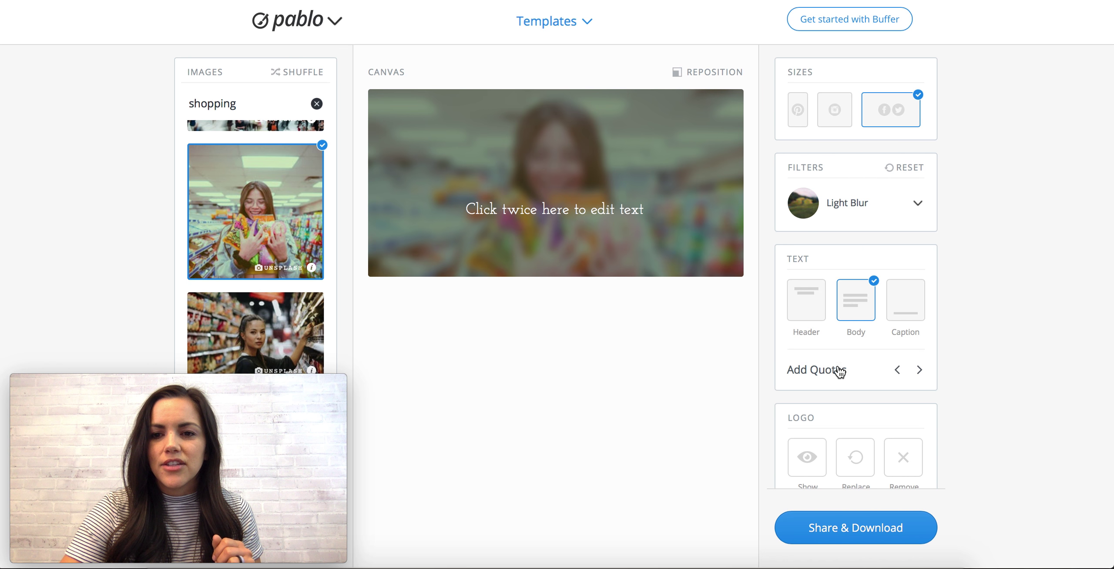
# Fill the text with Gandhi's quote 'Forgiveness is the attribute of the strong.'
pyautogui.click(920, 369)
pyautogui.click(617, 227)
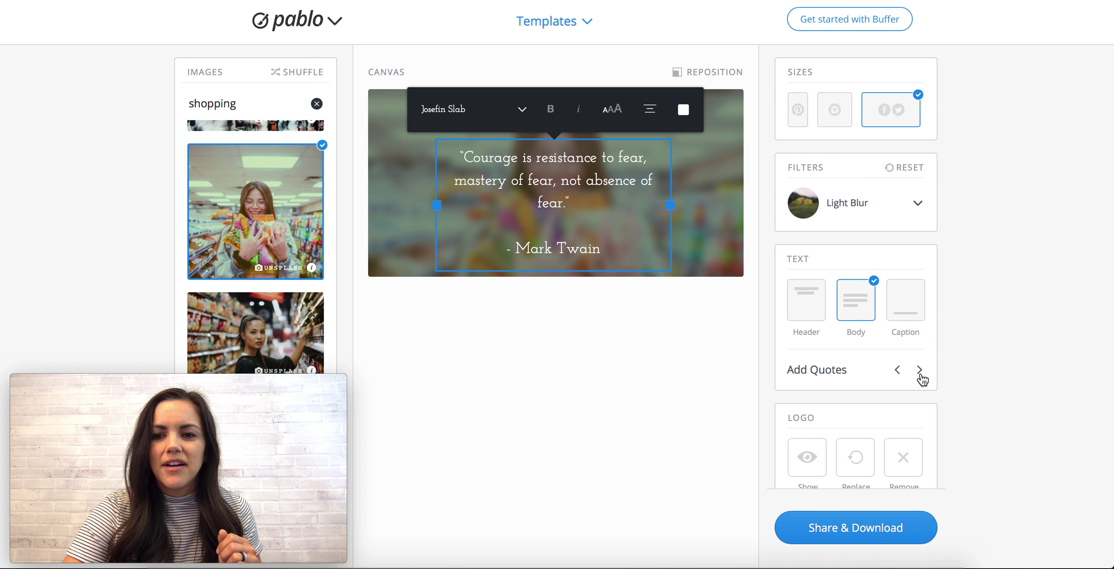
pyautogui.click(920, 374)
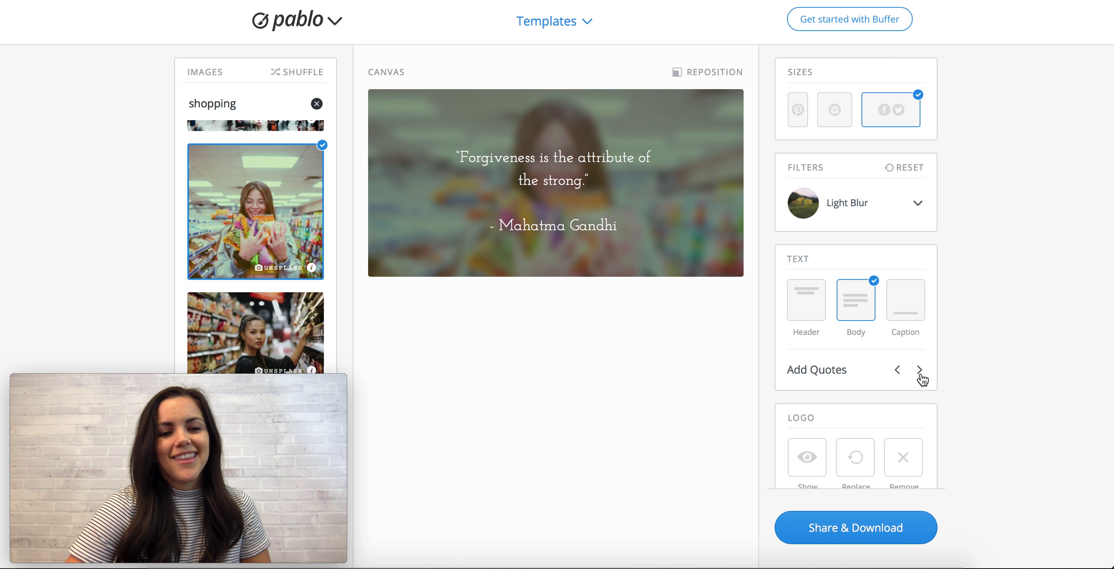
pyautogui.click(572, 190)
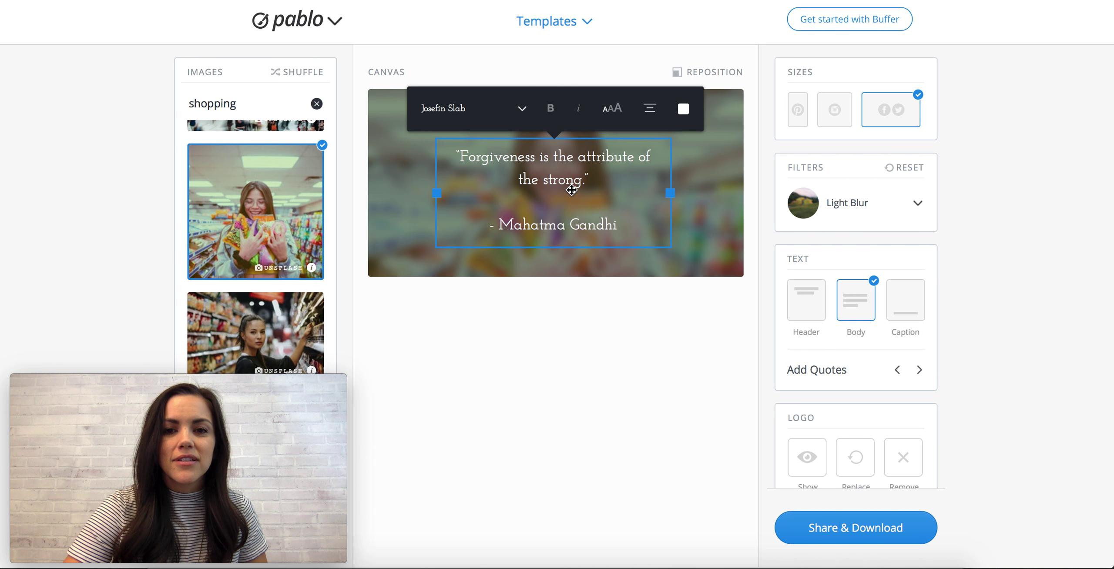
pyautogui.click(574, 180)
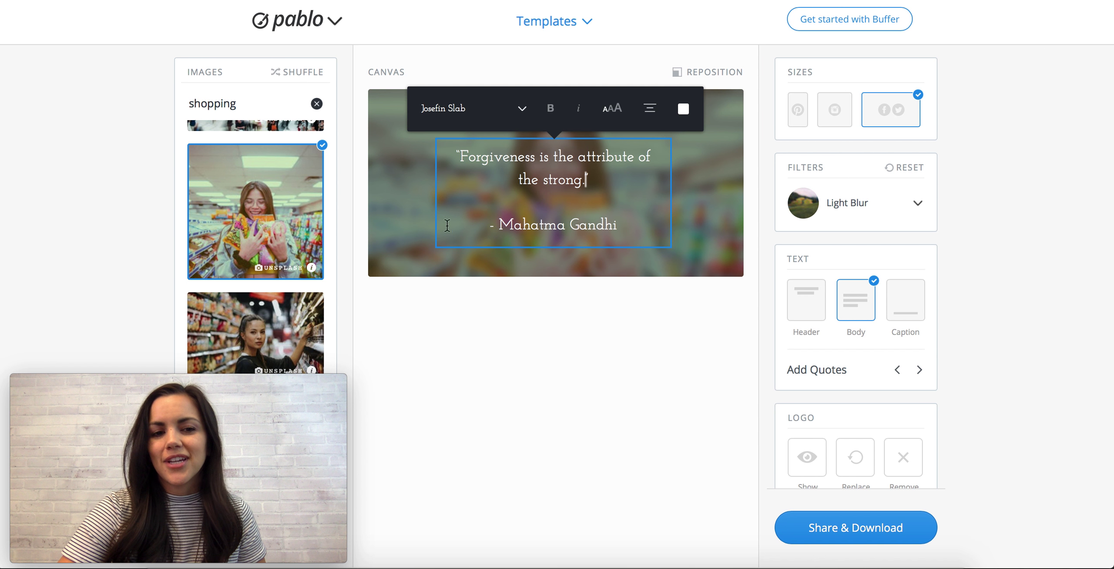
pyautogui.click(571, 384)
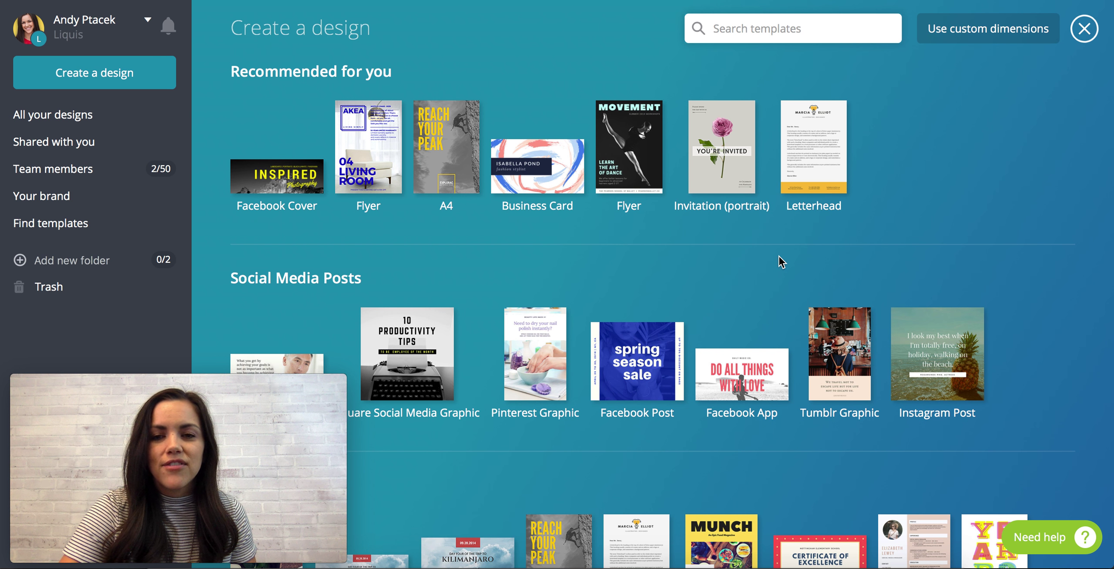
# Scroll the design type gallery to find Square Social Media Graphic (800 × 800 px)
pyautogui.scroll(-3, 778, 259)
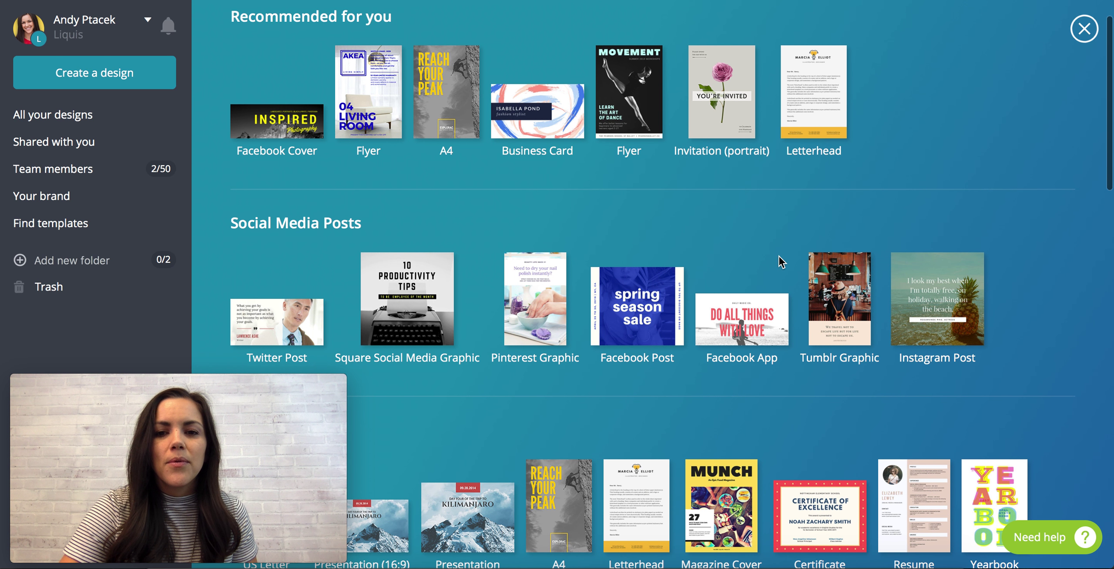
pyautogui.scroll(-4, 778, 258)
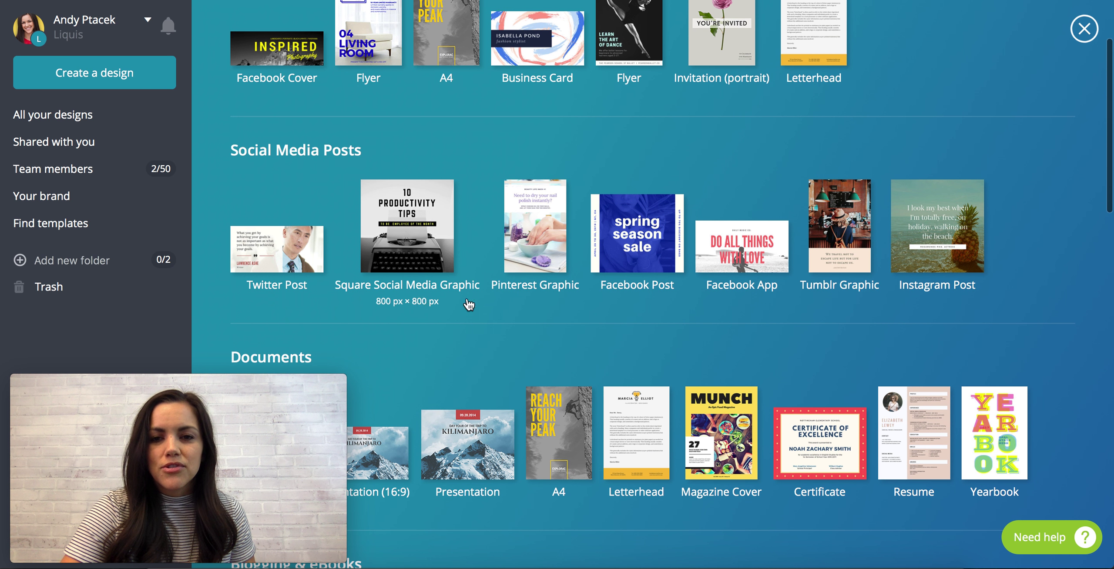
pyautogui.scroll(-4, 857, 299)
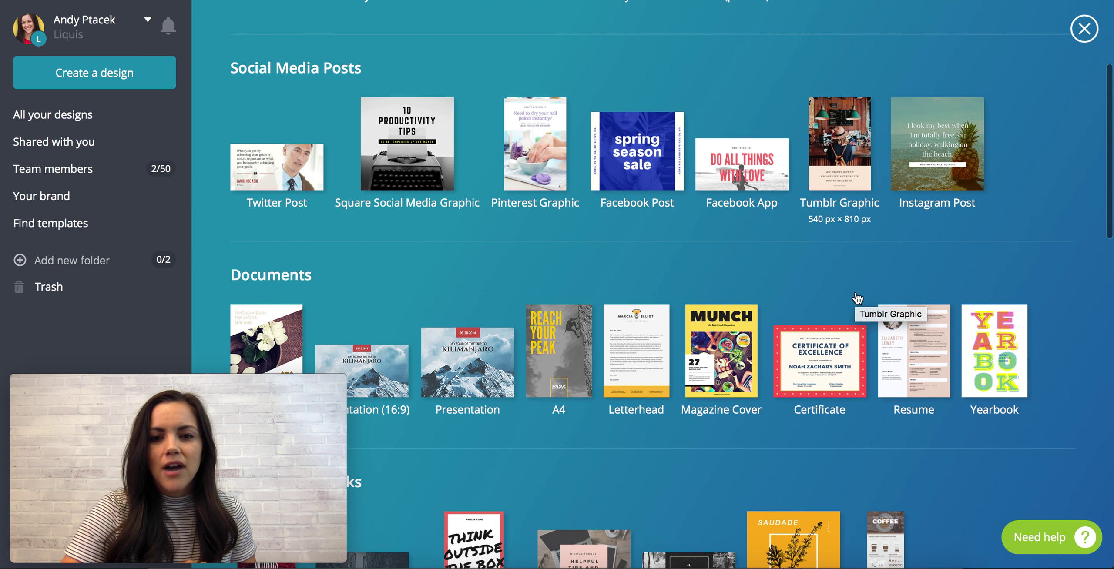
pyautogui.scroll(-6, 857, 299)
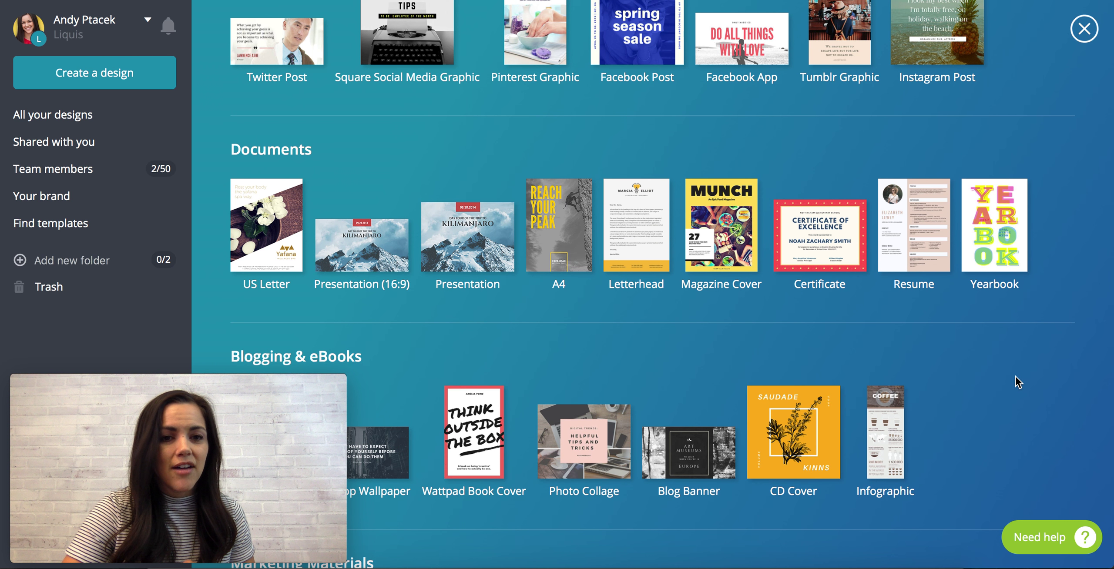
pyautogui.scroll(-3, 1015, 376)
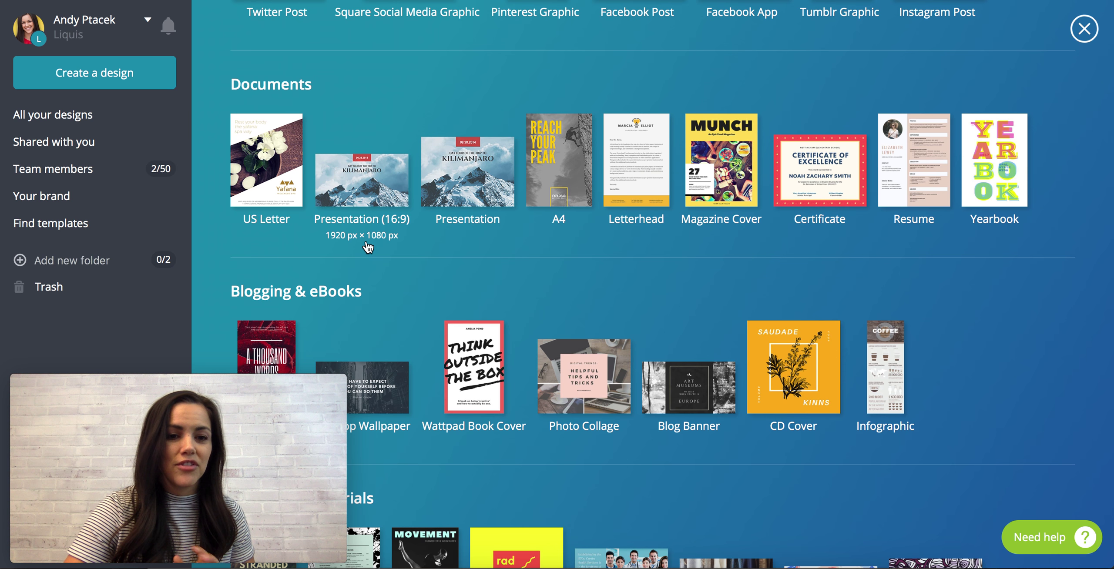
pyautogui.scroll(-5, 367, 245)
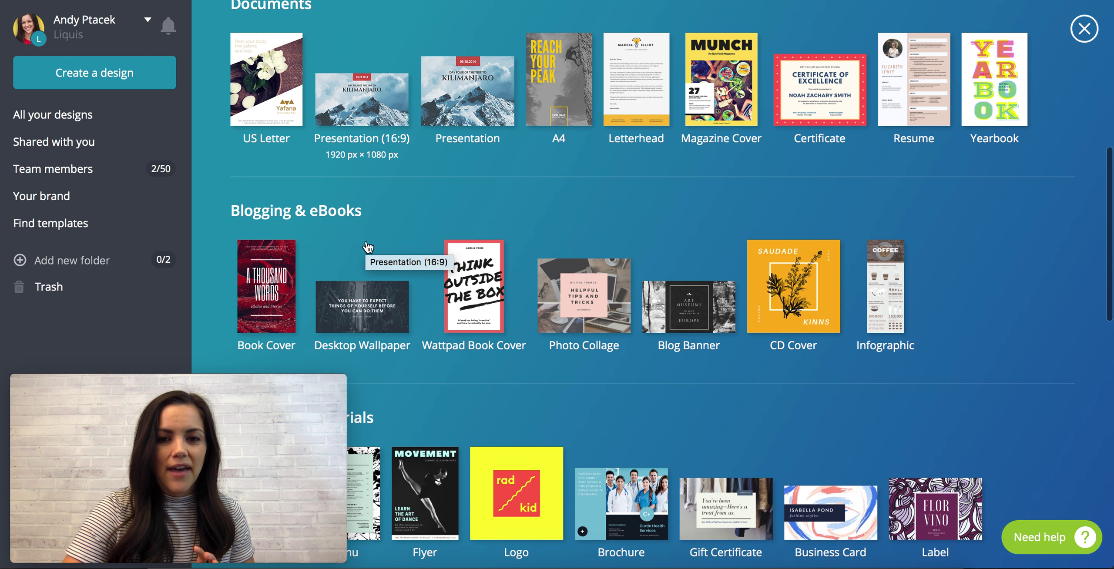
pyautogui.scroll(-2, 367, 244)
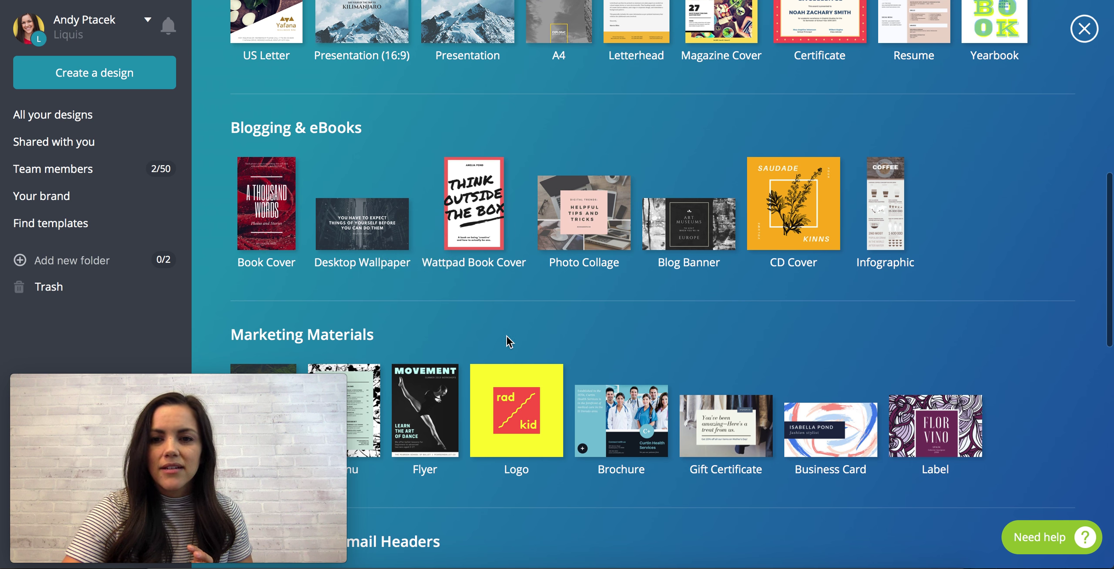
pyautogui.scroll(-2, 750, 348)
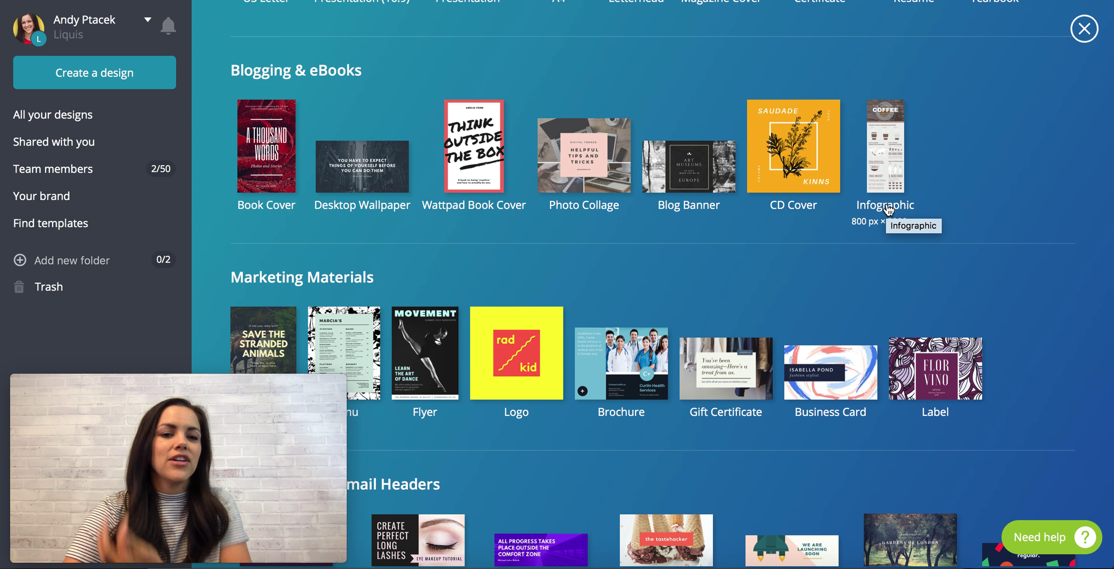
pyautogui.scroll(-5, 888, 210)
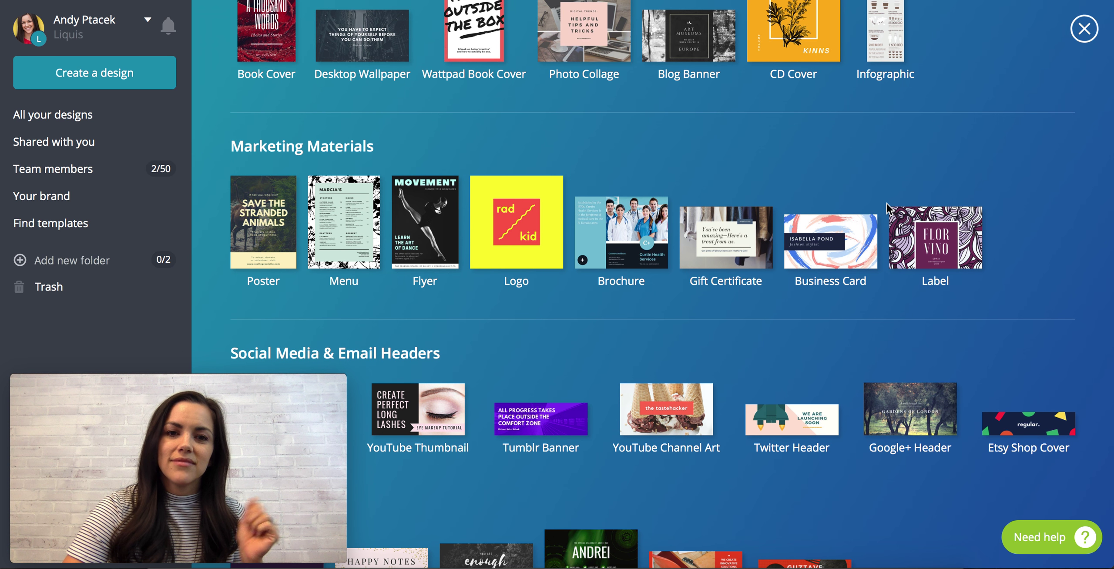
pyautogui.scroll(-2, 888, 209)
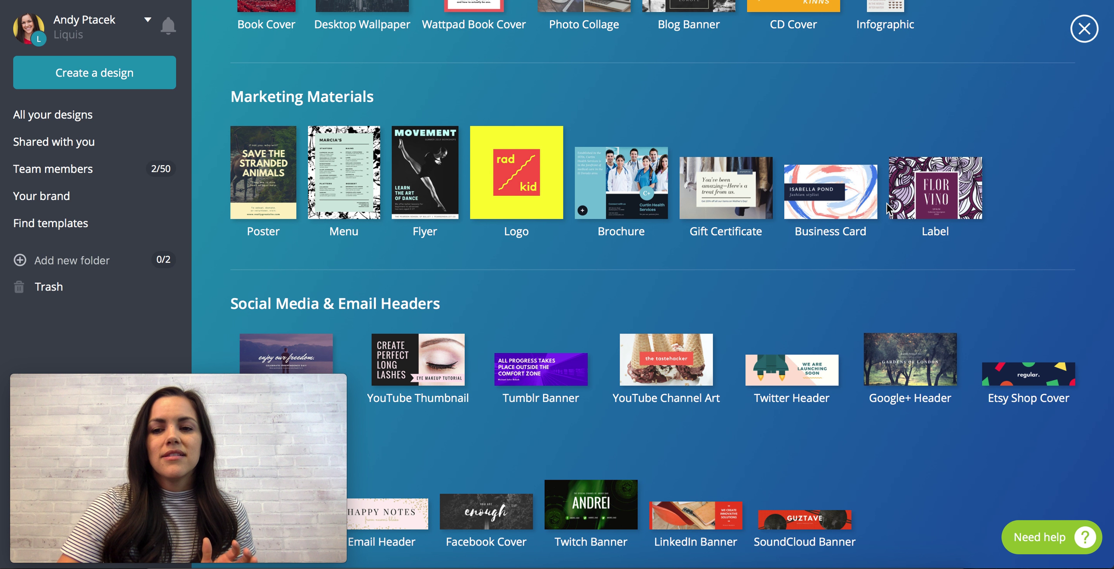
pyautogui.scroll(-4, 888, 209)
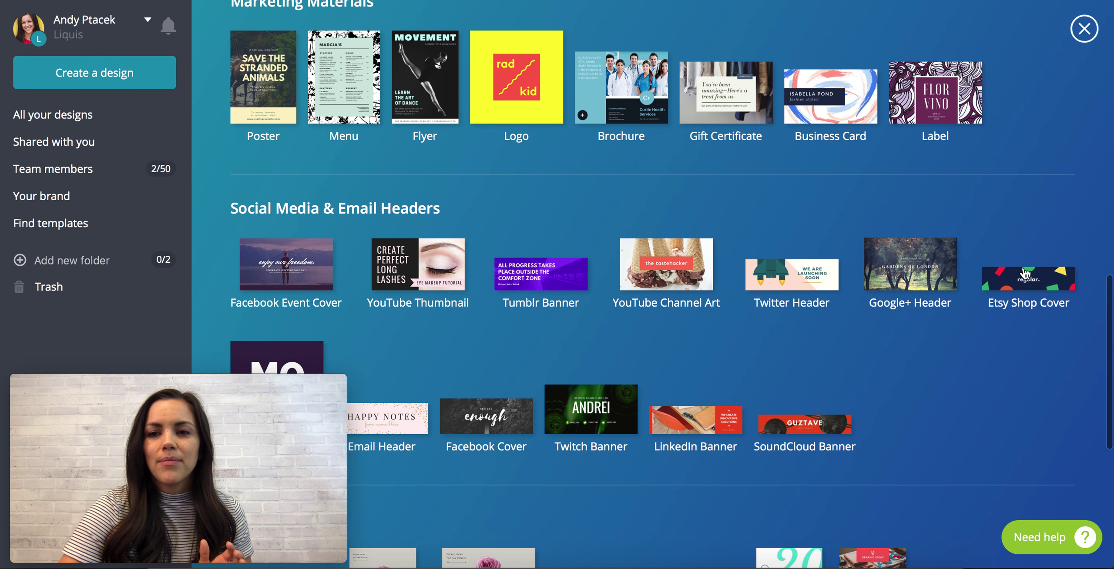
pyautogui.scroll(-5, 1025, 276)
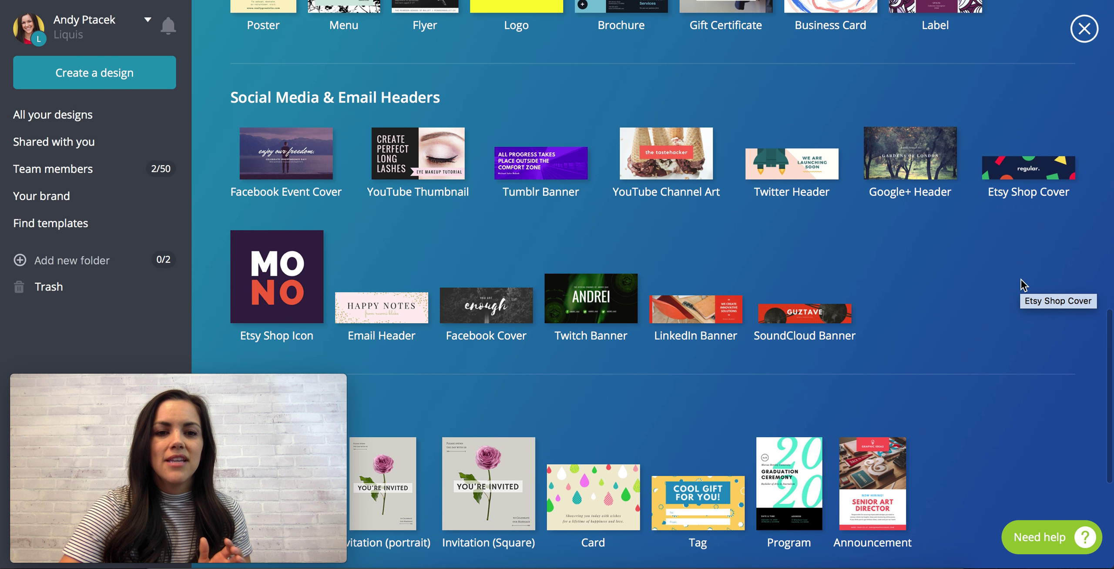
pyautogui.scroll(-6, 1023, 284)
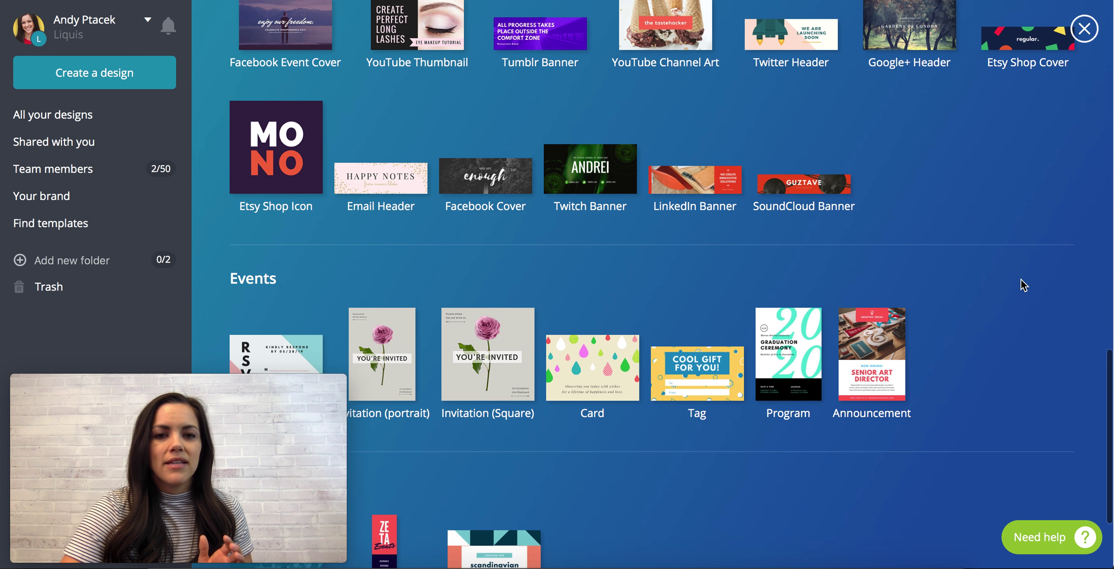
pyautogui.scroll(-2, 1021, 279)
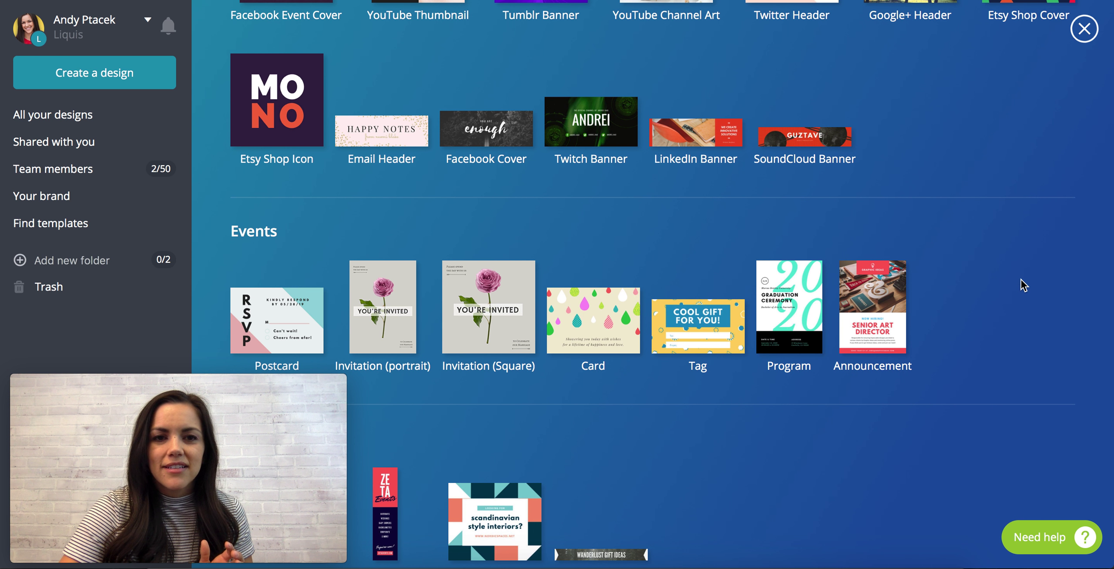
pyautogui.scroll(-4, 1021, 280)
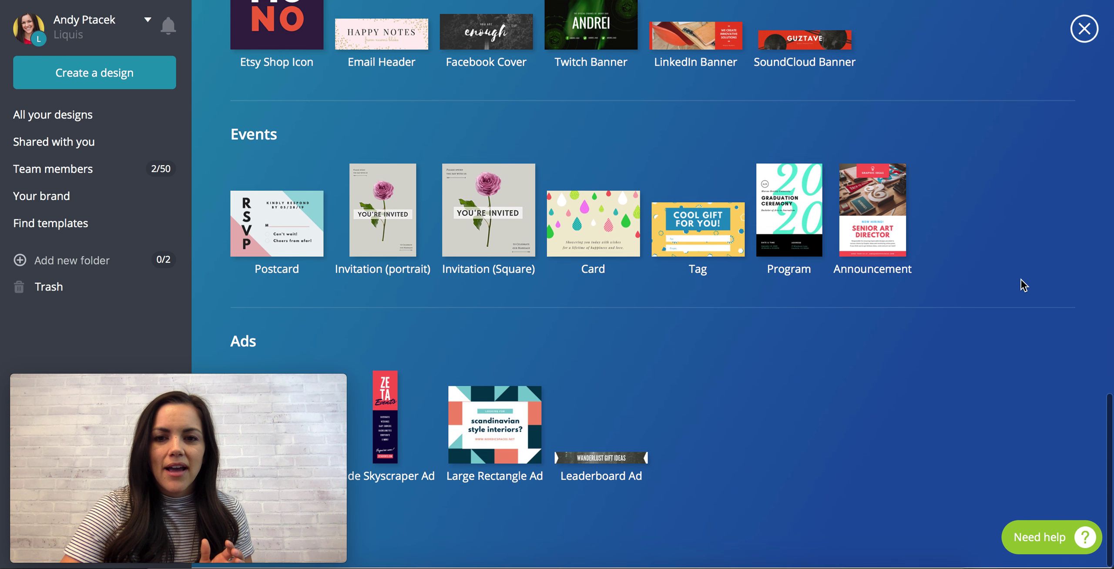
pyautogui.scroll(9, 1021, 279)
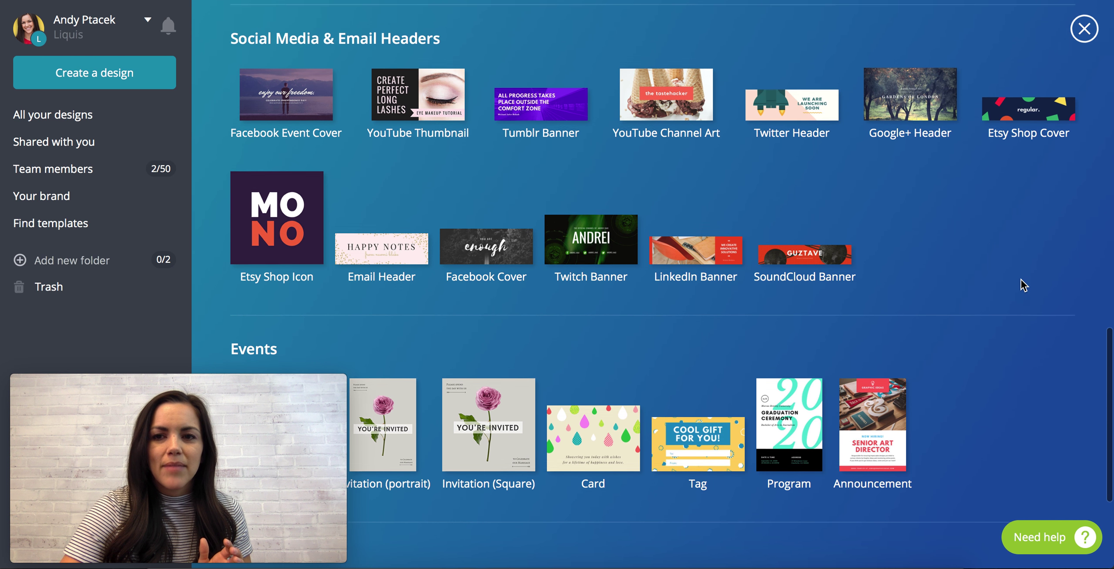
pyautogui.scroll(13, 1021, 285)
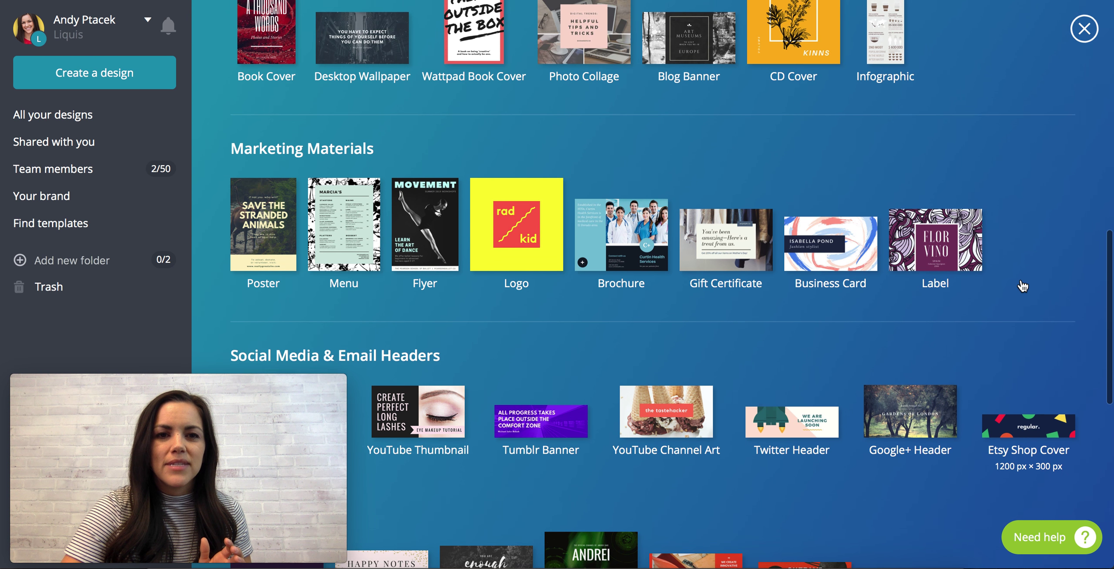
pyautogui.scroll(13, 1022, 286)
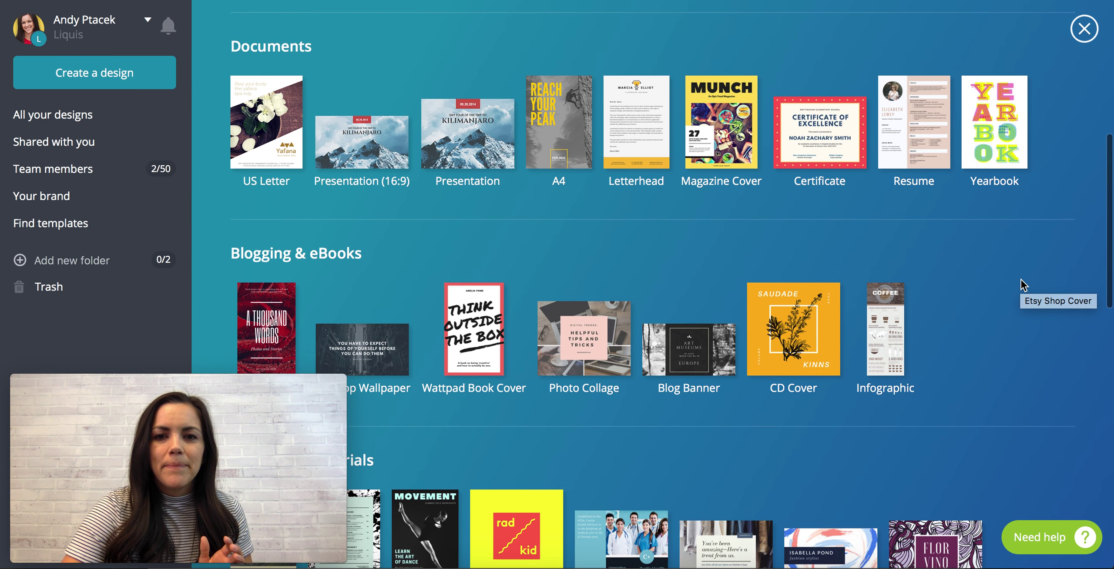
pyautogui.scroll(10, 1023, 286)
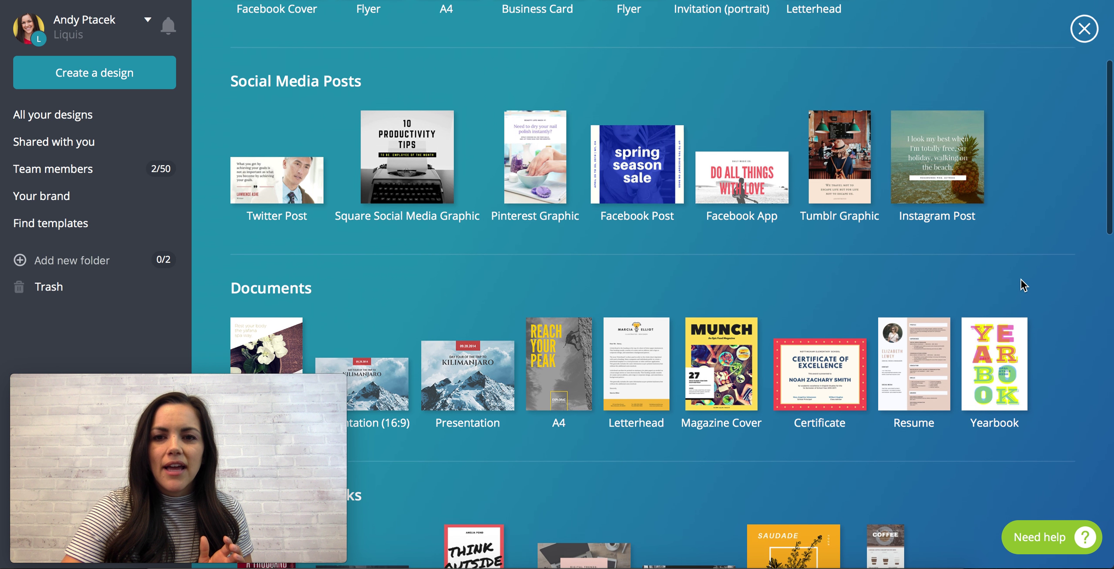
pyautogui.scroll(1, 1022, 286)
pyautogui.scroll(2, 1023, 286)
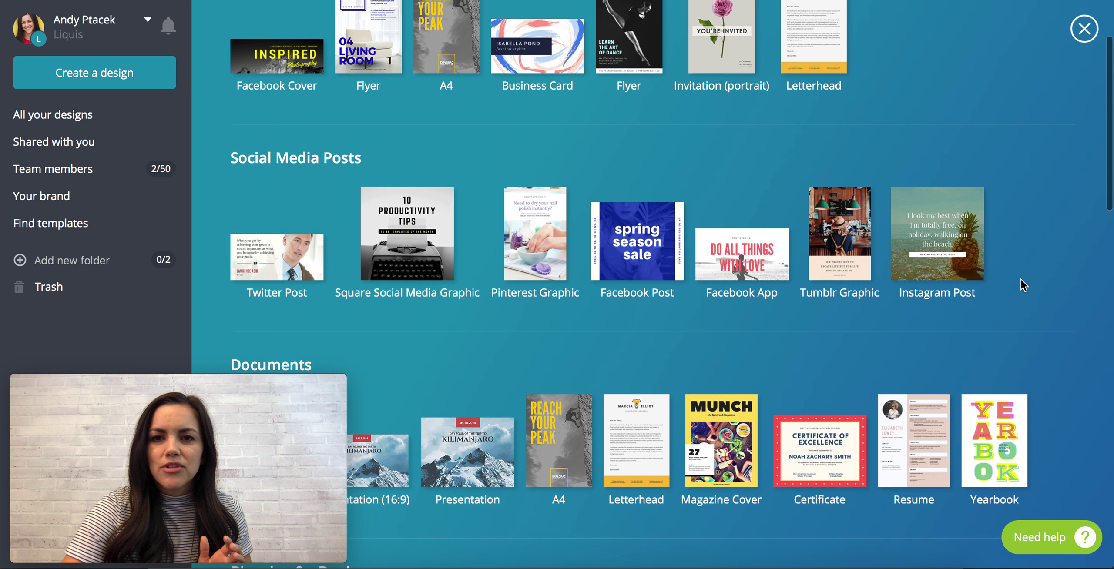
pyautogui.scroll(4, 1023, 286)
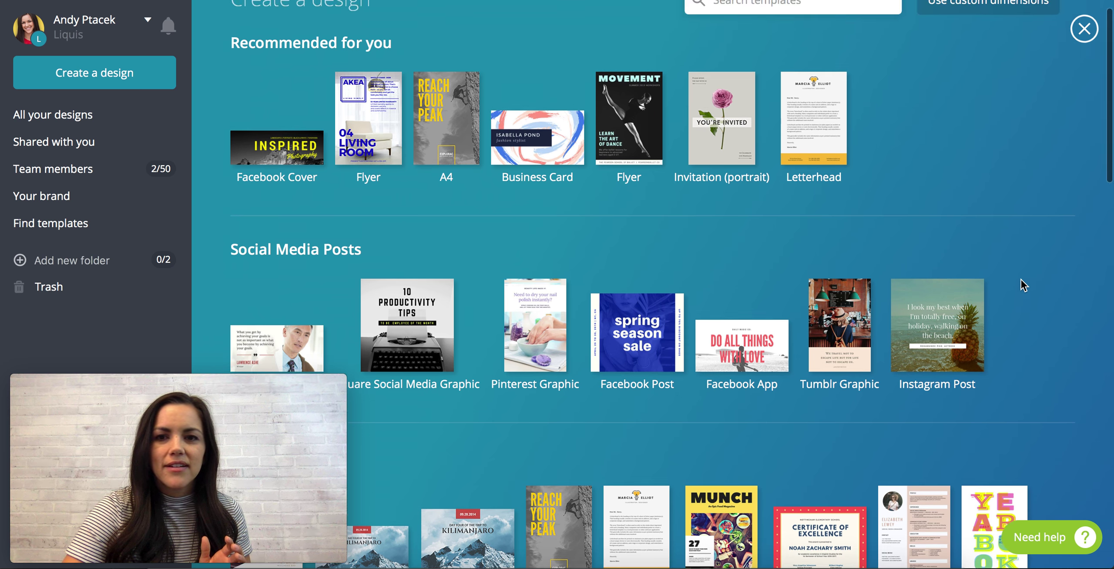
pyautogui.scroll(-5, 1021, 285)
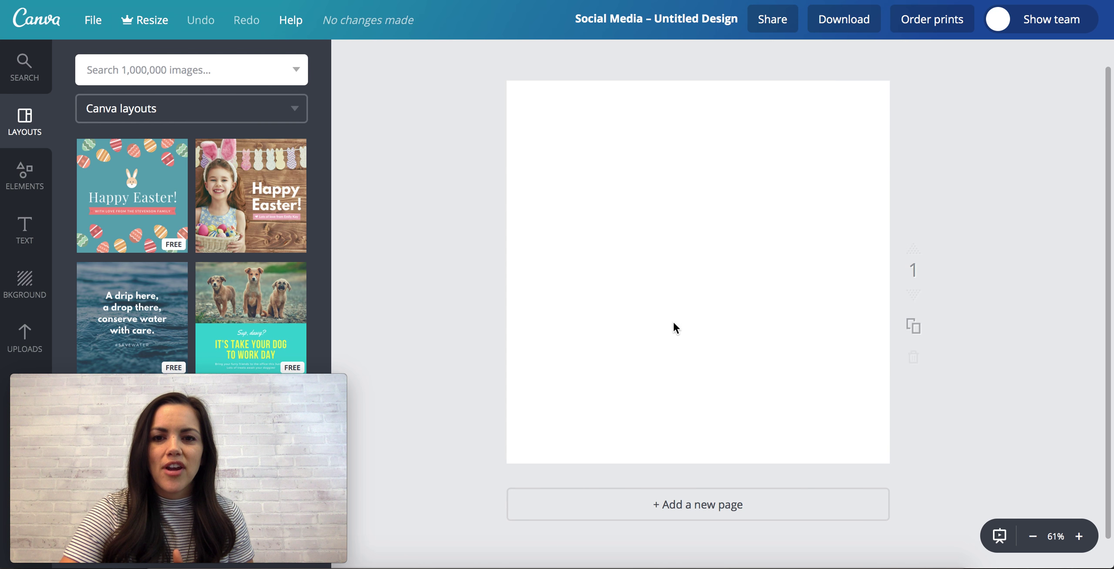
# Browse the Layouts panel and apply the 'Take Your Dog to Work Day' layout to the blank page
pyautogui.moveTo(34, 382)
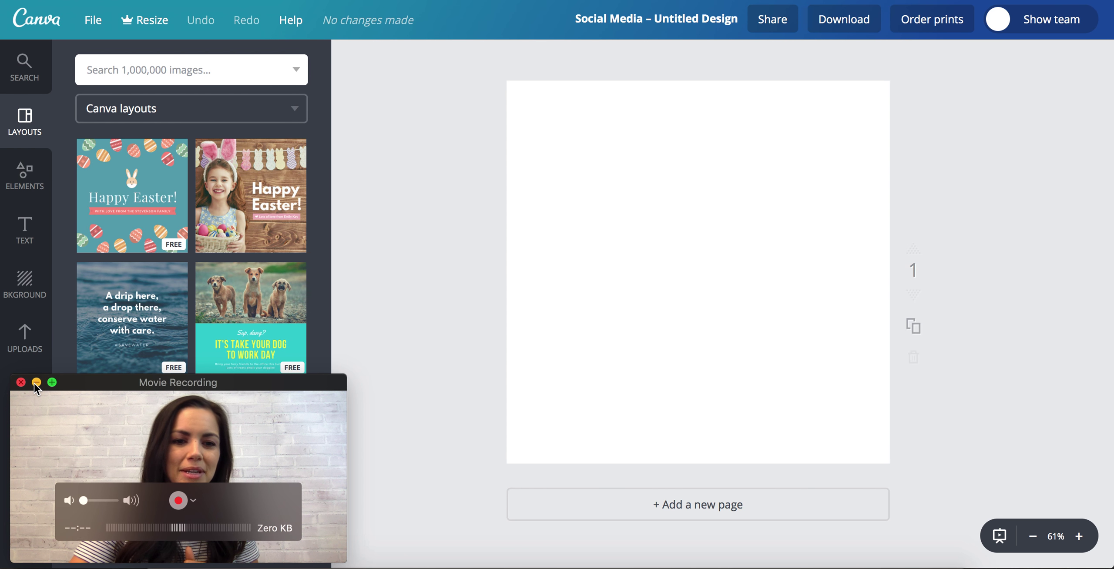
pyautogui.moveTo(31, 409); pyautogui.dragTo(800, 414)
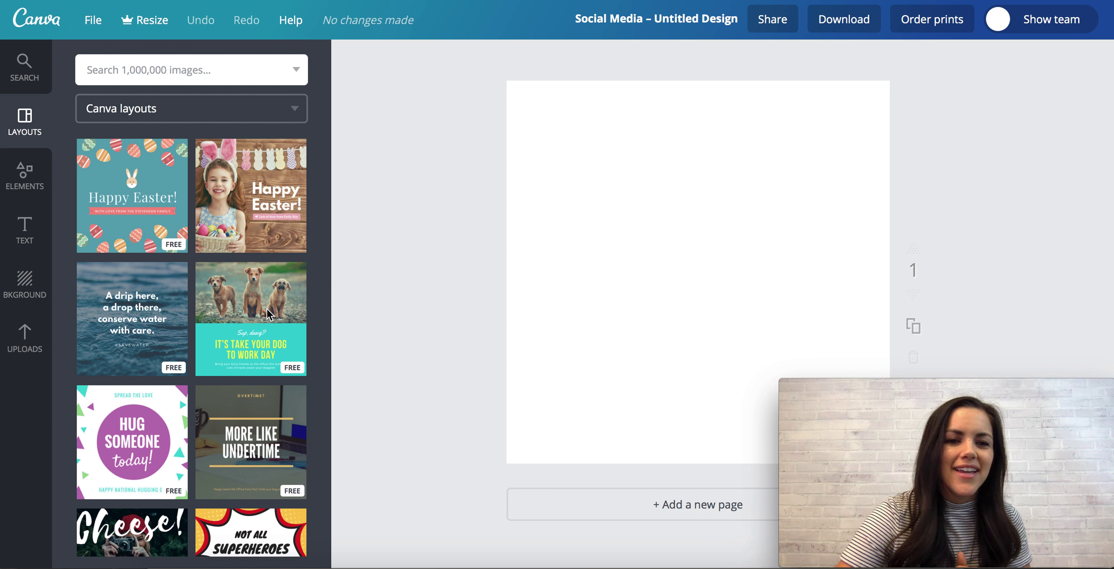
pyautogui.scroll(-2, 200, 278)
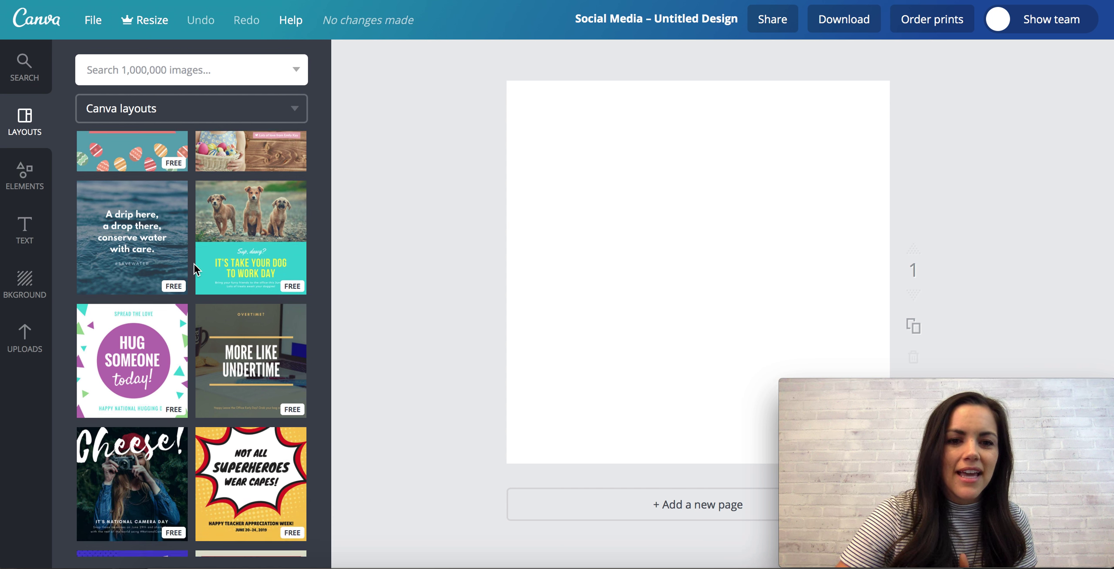
pyautogui.scroll(-5, 194, 270)
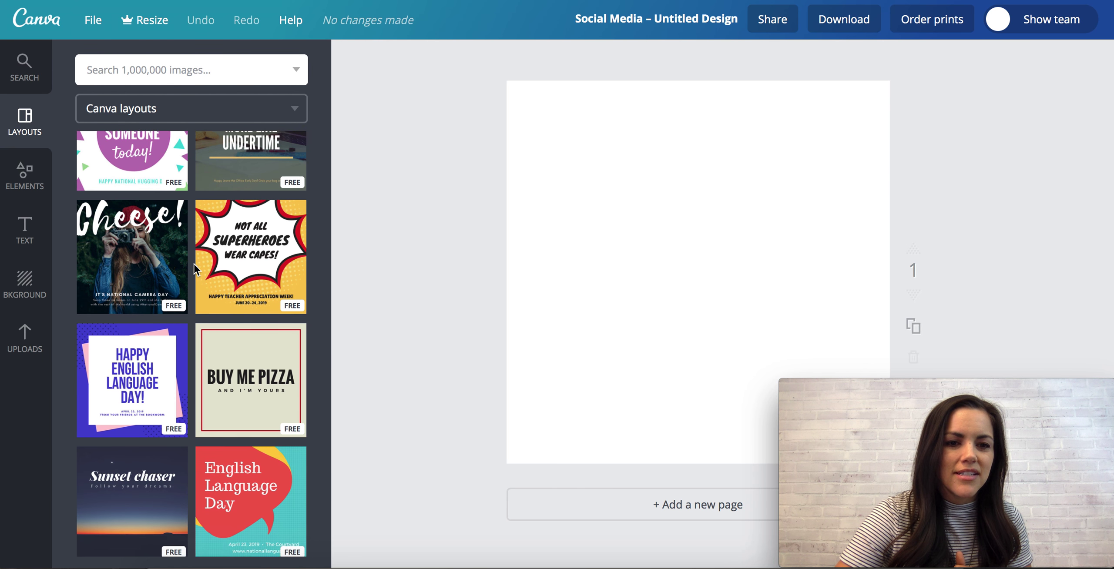
pyautogui.scroll(-7, 194, 270)
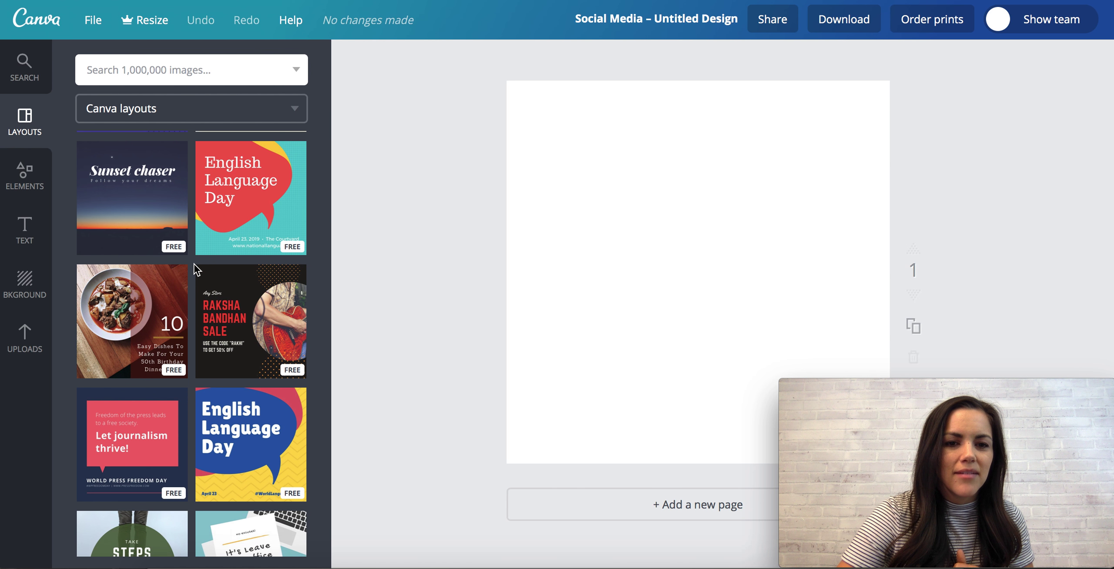
pyautogui.scroll(-3, 194, 266)
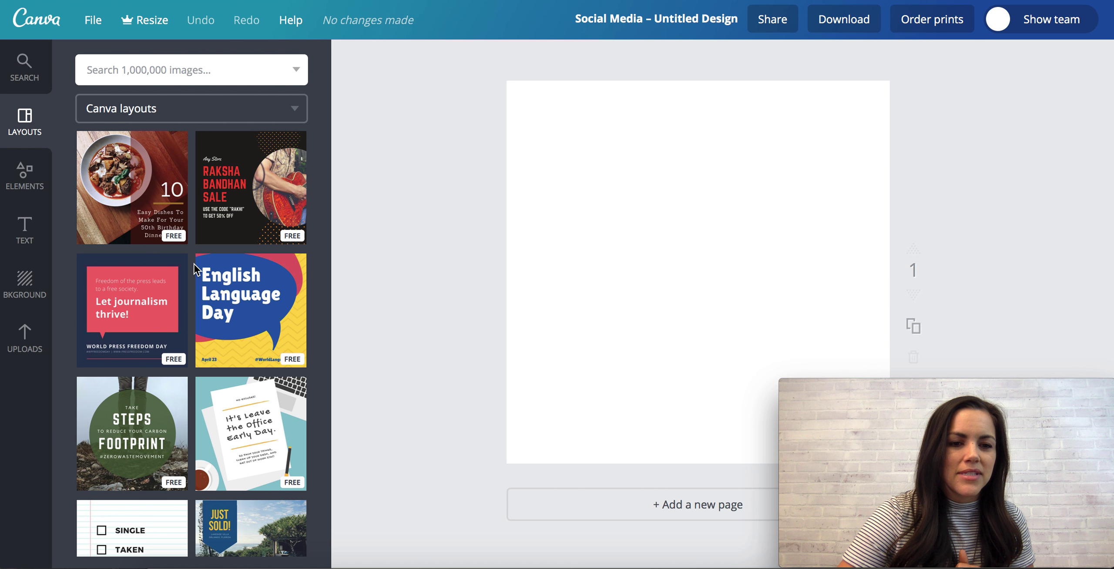
pyautogui.scroll(-3, 193, 264)
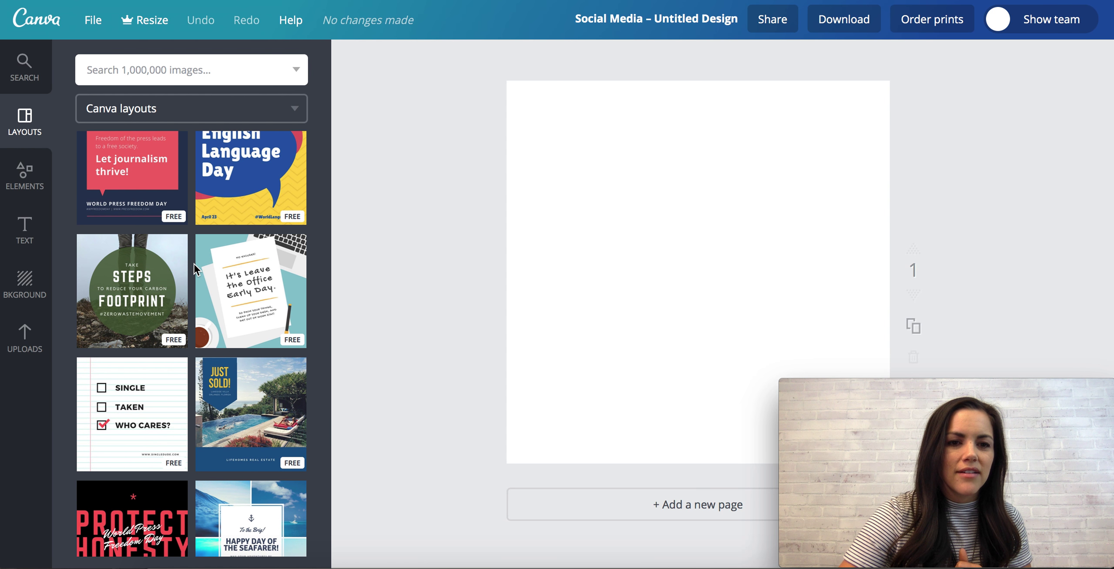
pyautogui.scroll(-4, 193, 264)
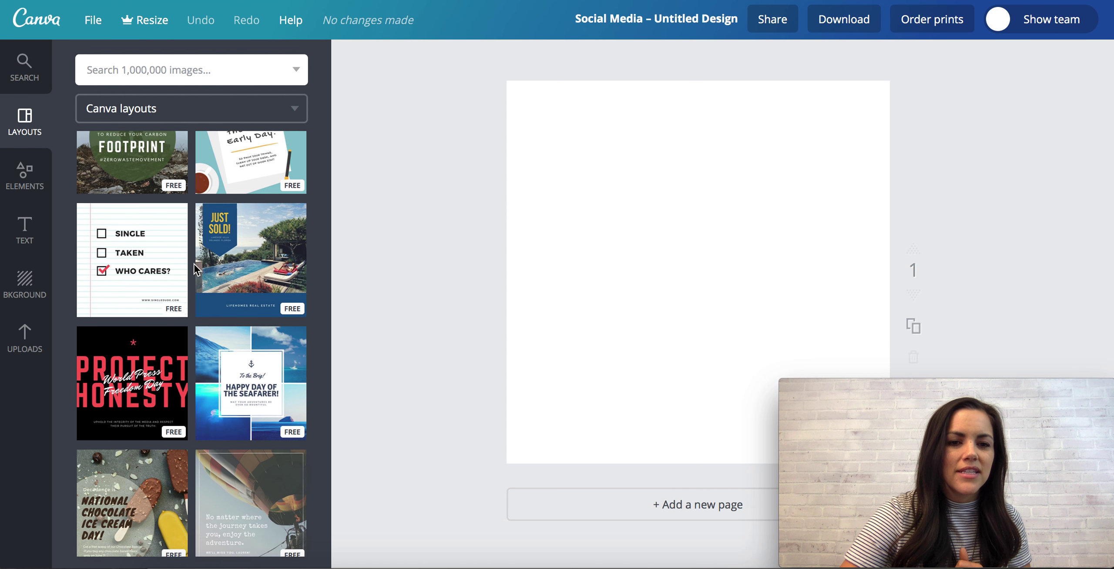
pyautogui.scroll(-2, 194, 264)
pyautogui.scroll(-2, 191, 311)
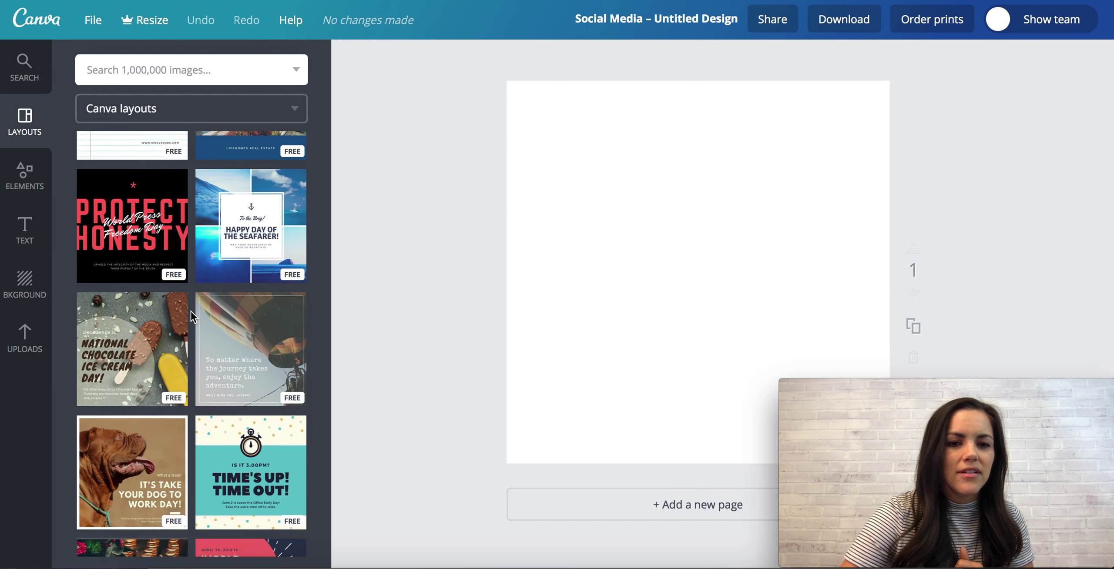
pyautogui.scroll(-4, 191, 312)
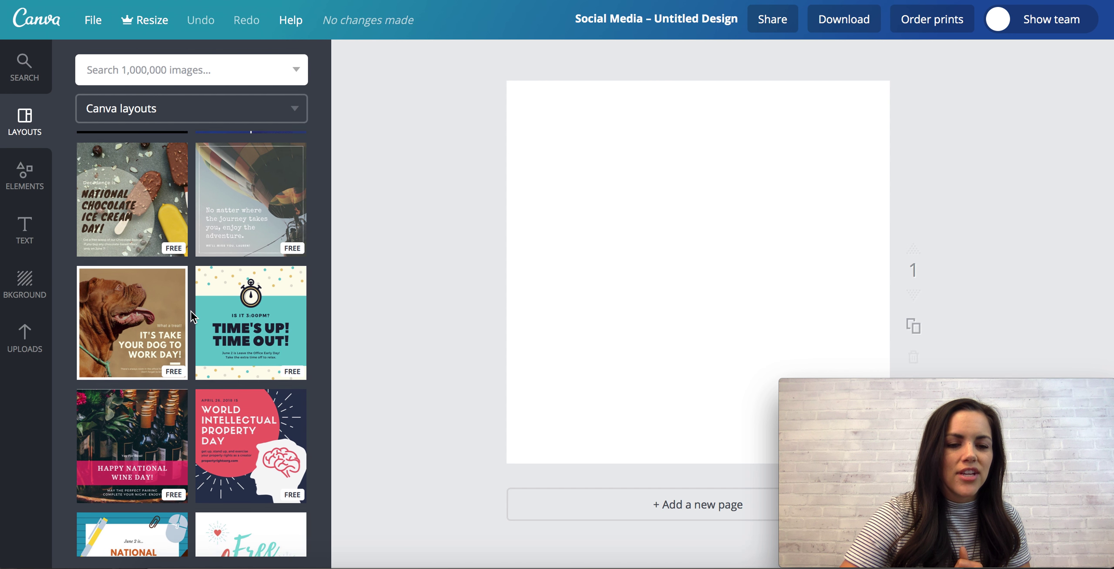
pyautogui.scroll(-1, 191, 311)
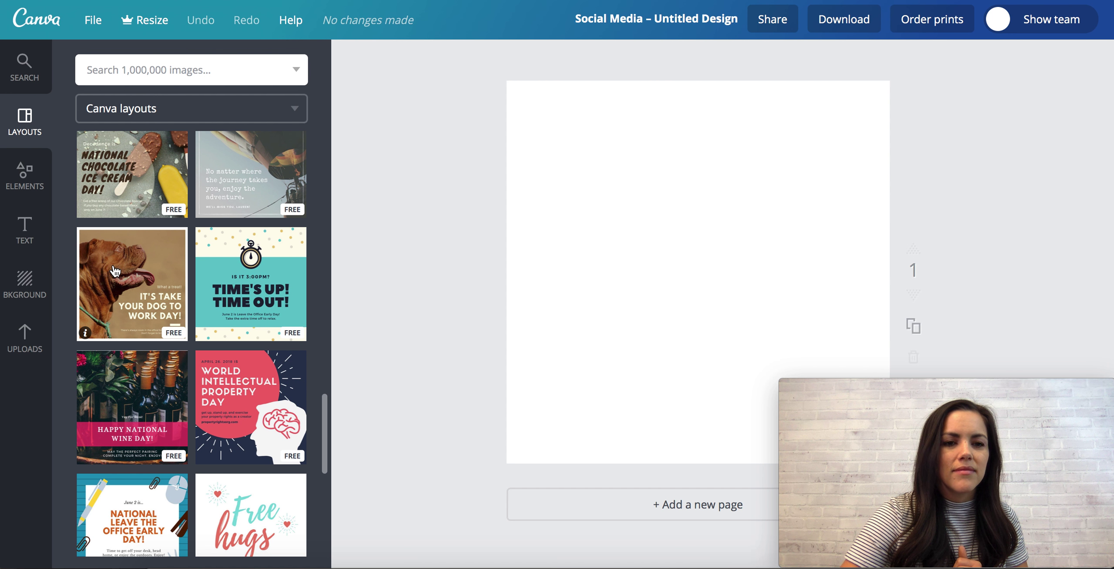
pyautogui.click(133, 278)
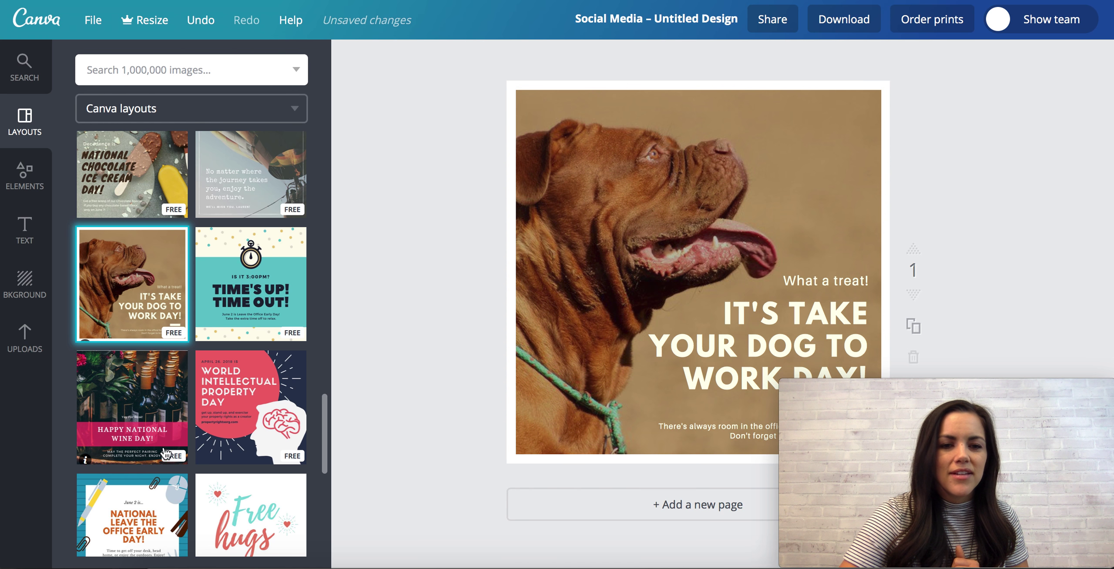
# Replace it with the 'Black Light Glow Party' layout
pyautogui.scroll(-5, 169, 469)
pyautogui.scroll(-3, 168, 469)
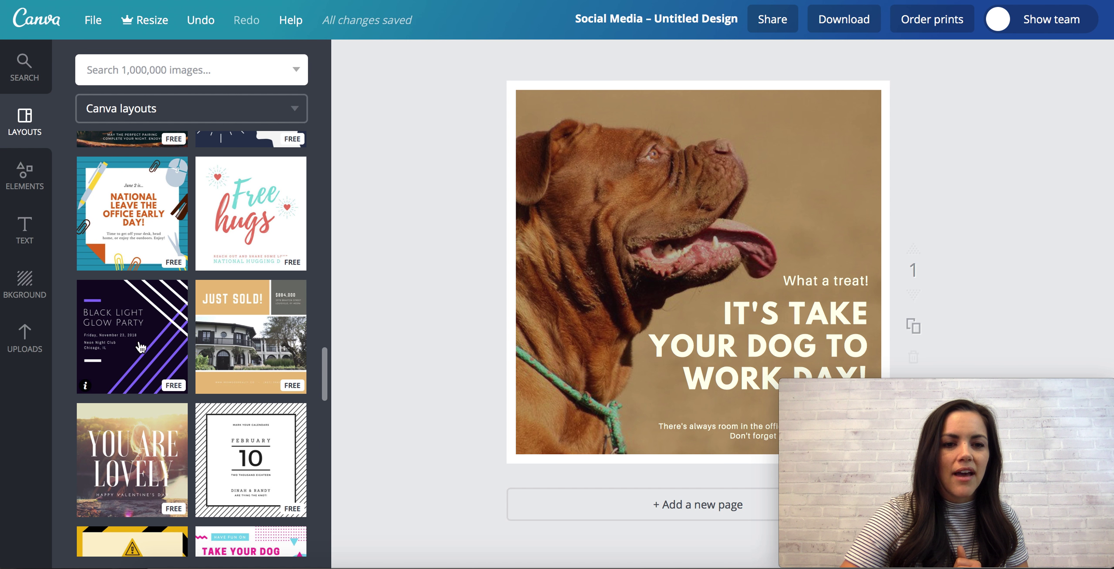
pyautogui.click(151, 350)
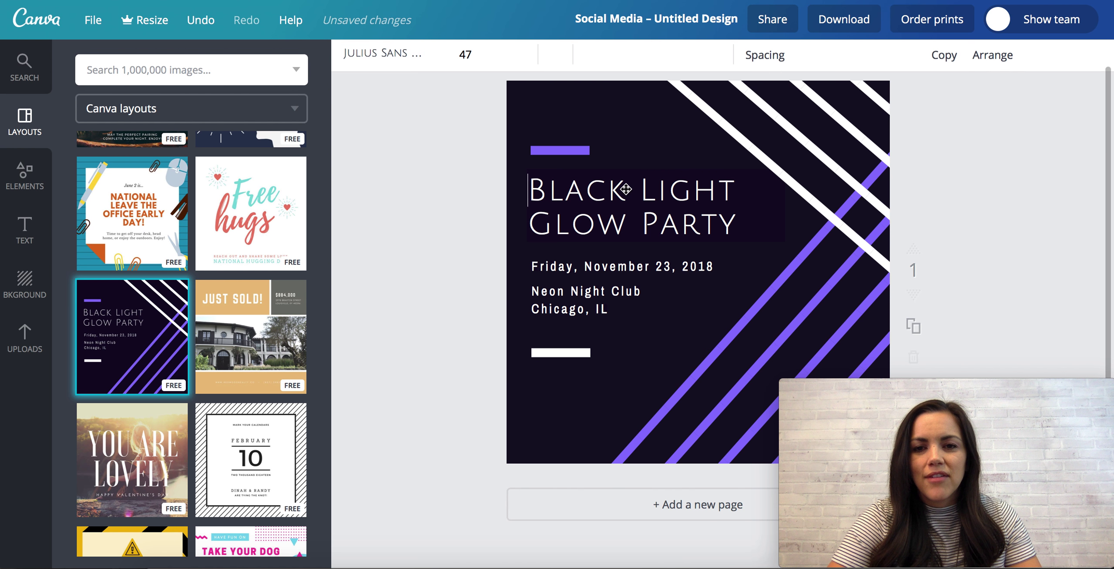
# Change the 'Black Light Glow Party' title to 'FREE GUIDE'
pyautogui.click(602, 191)
pyautogui.click(729, 220)
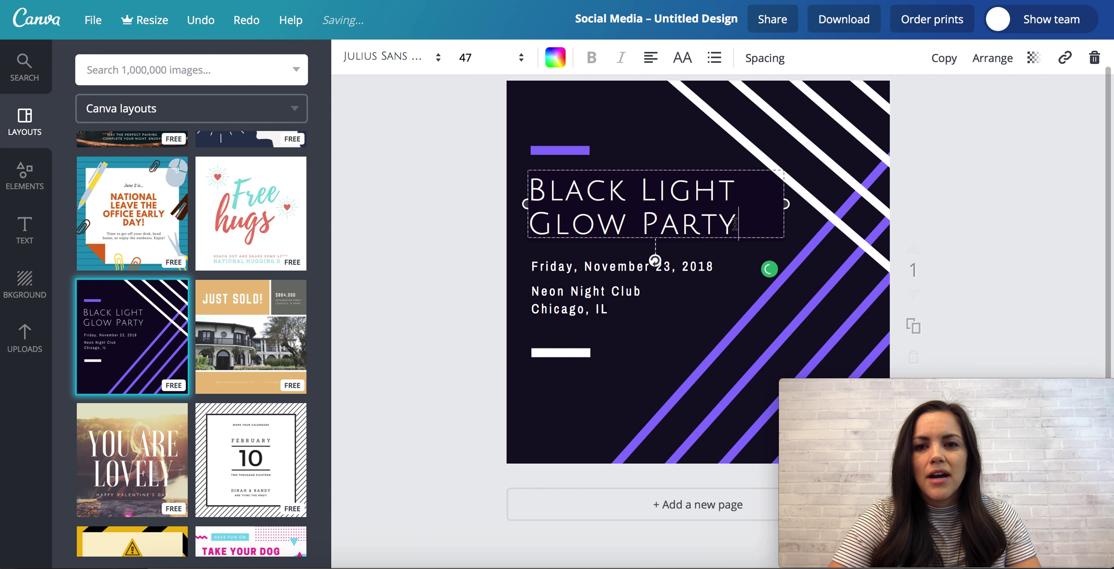
pyautogui.moveTo(735, 224); pyautogui.dragTo(532, 195)
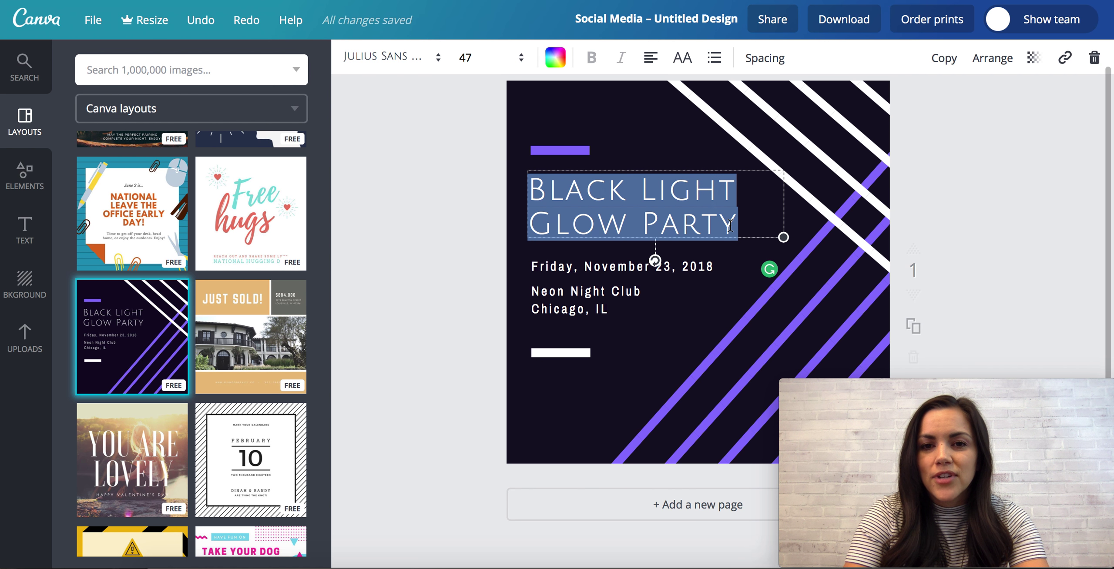
pyautogui.write('FREE GUIDE')
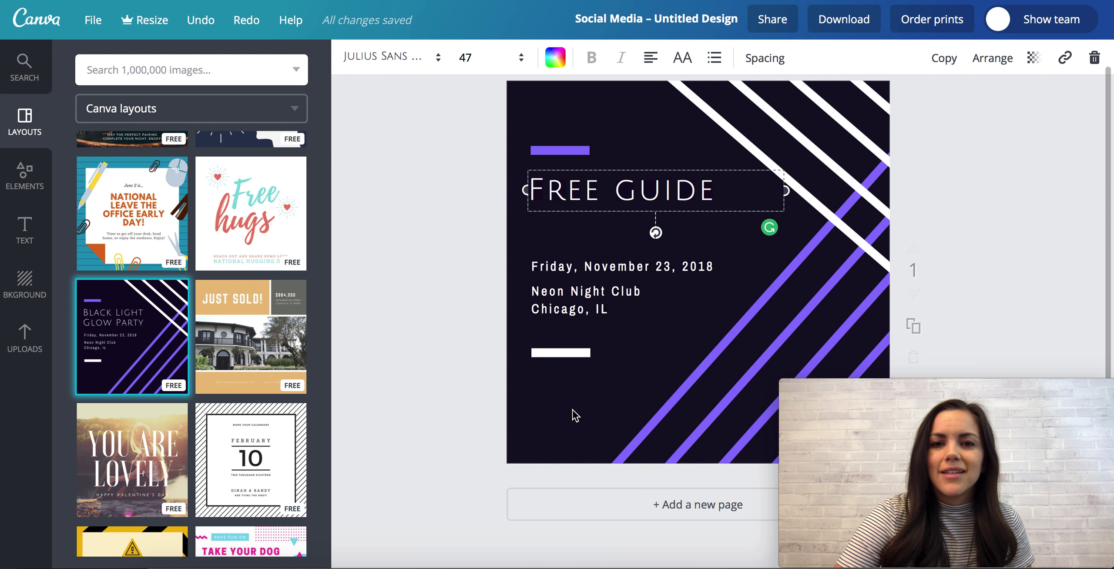
# Select the diagonal stripe graphic in the layout
pyautogui.scroll(1, 575, 415)
pyautogui.scroll(-2, 575, 416)
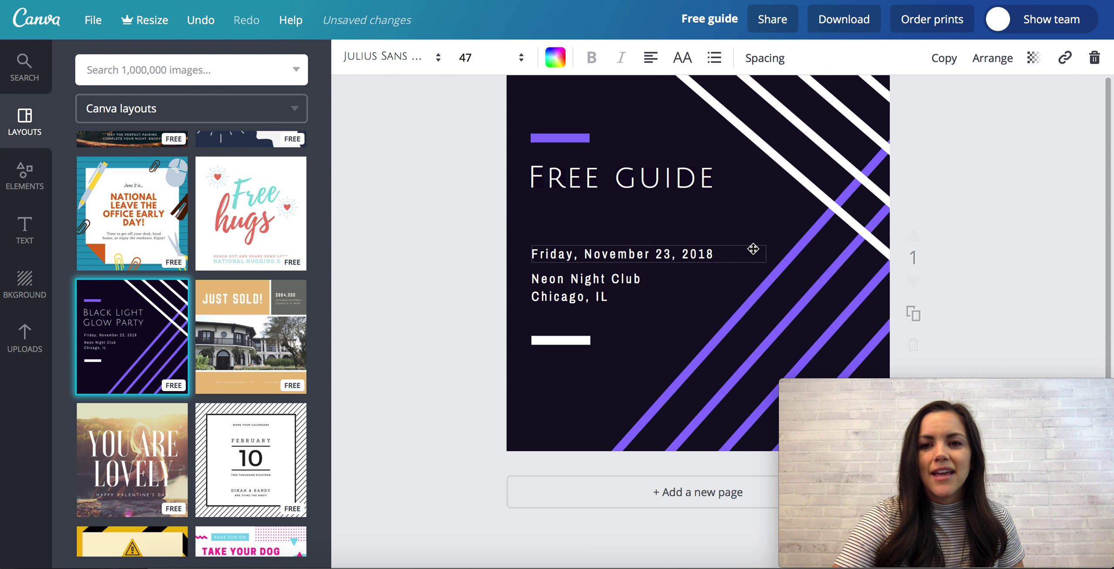
pyautogui.click(785, 222)
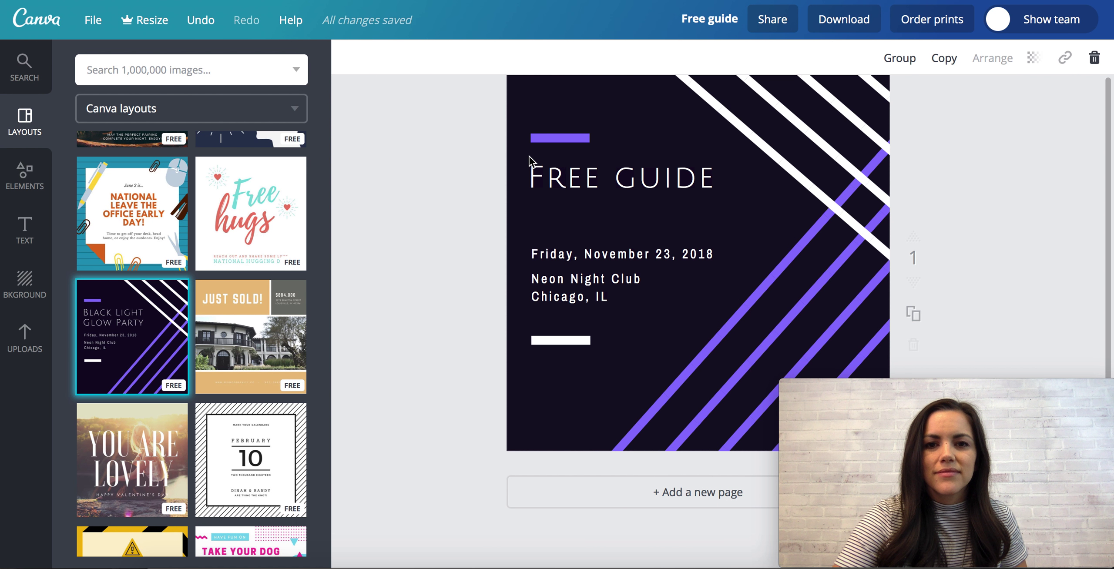
# Make the purple accent bar above the title teal
pyautogui.click(544, 137)
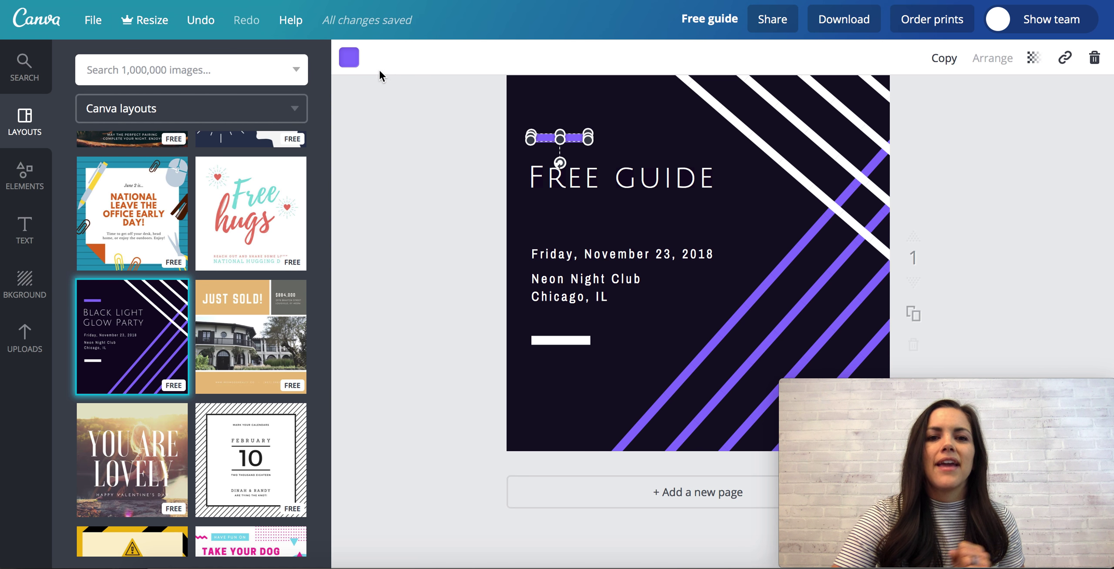
pyautogui.click(349, 58)
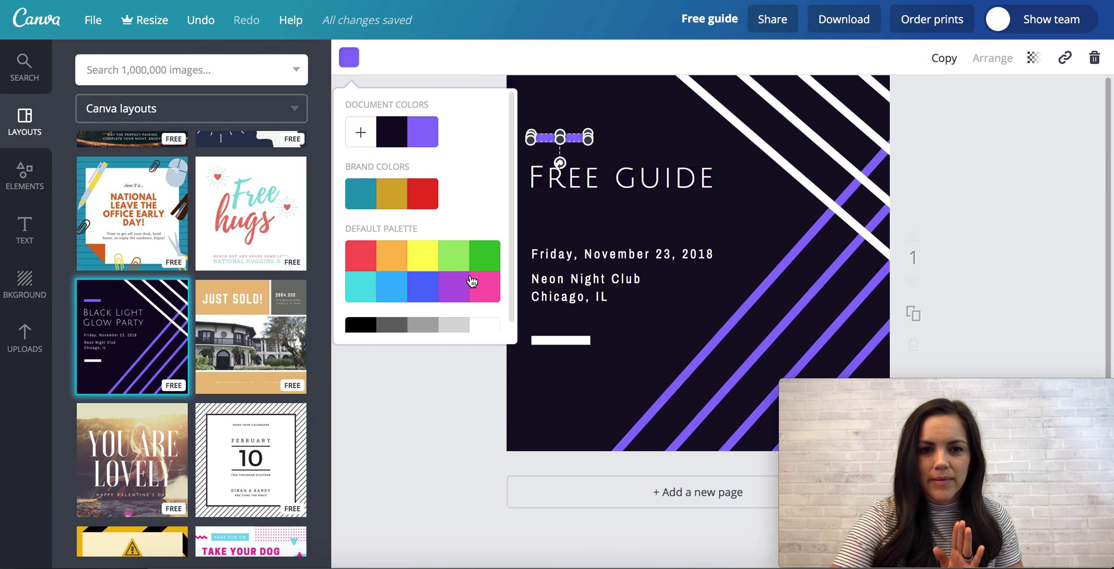
pyautogui.click(360, 199)
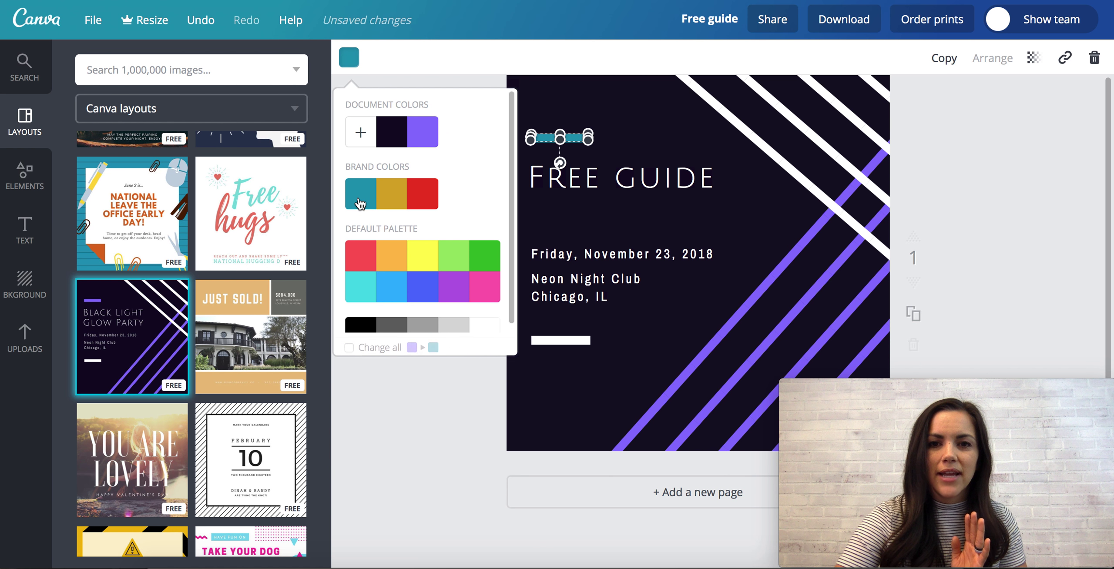
# Shift the diagonal stripe graphic down and left and turn its purple stripes gold
pyautogui.click(745, 132)
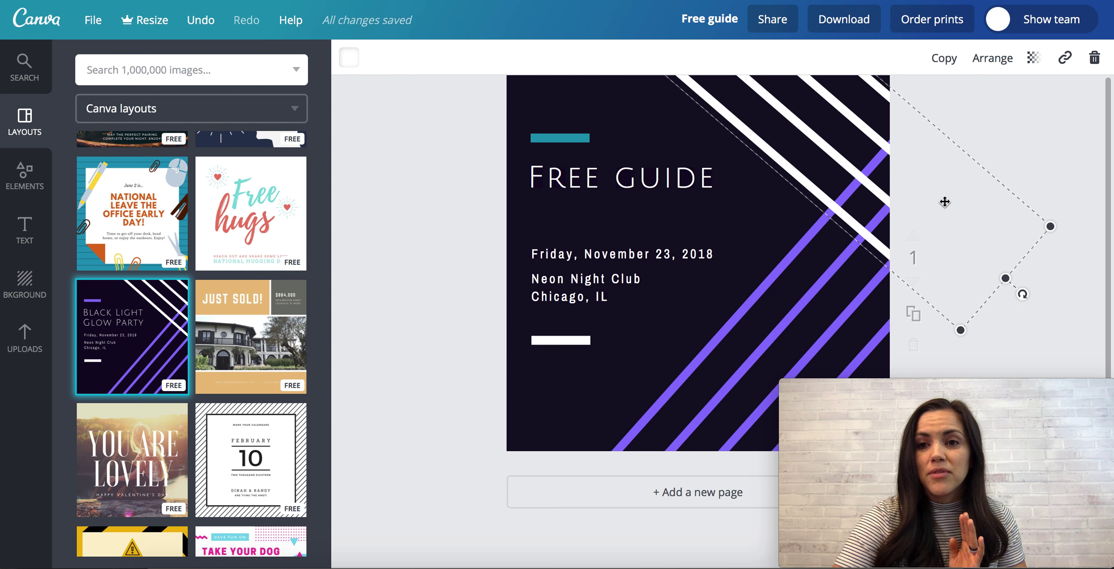
pyautogui.moveTo(943, 204); pyautogui.dragTo(917, 209)
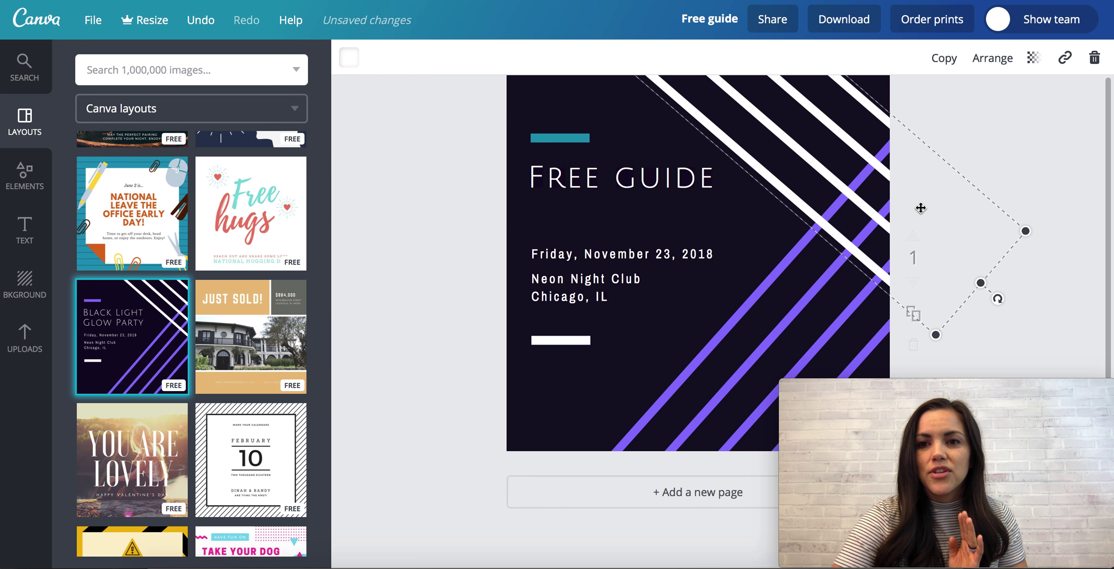
pyautogui.click(791, 259)
pyautogui.click(791, 259)
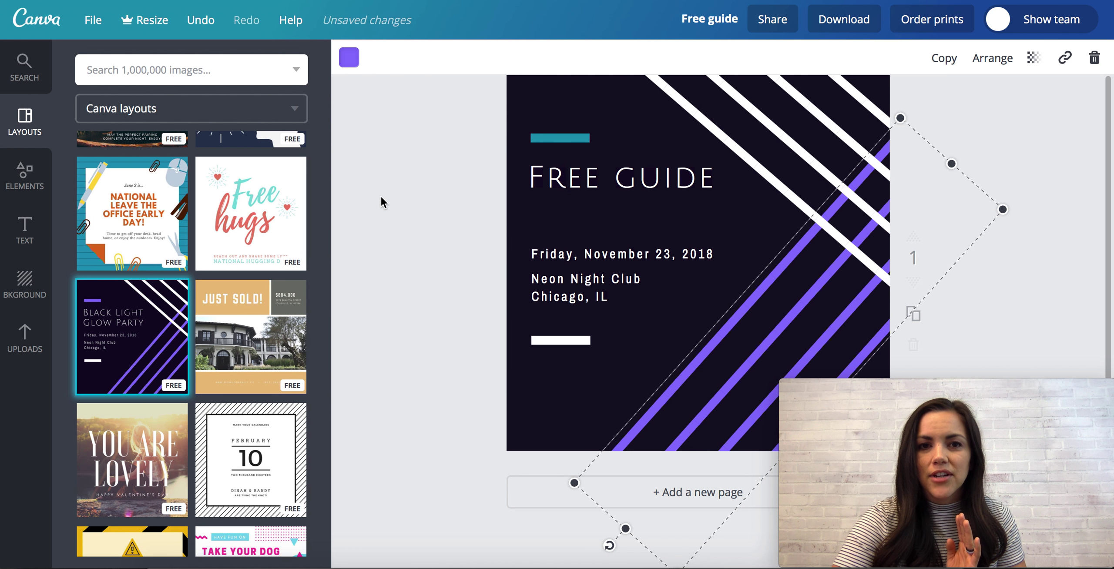
pyautogui.click(350, 60)
pyautogui.click(392, 196)
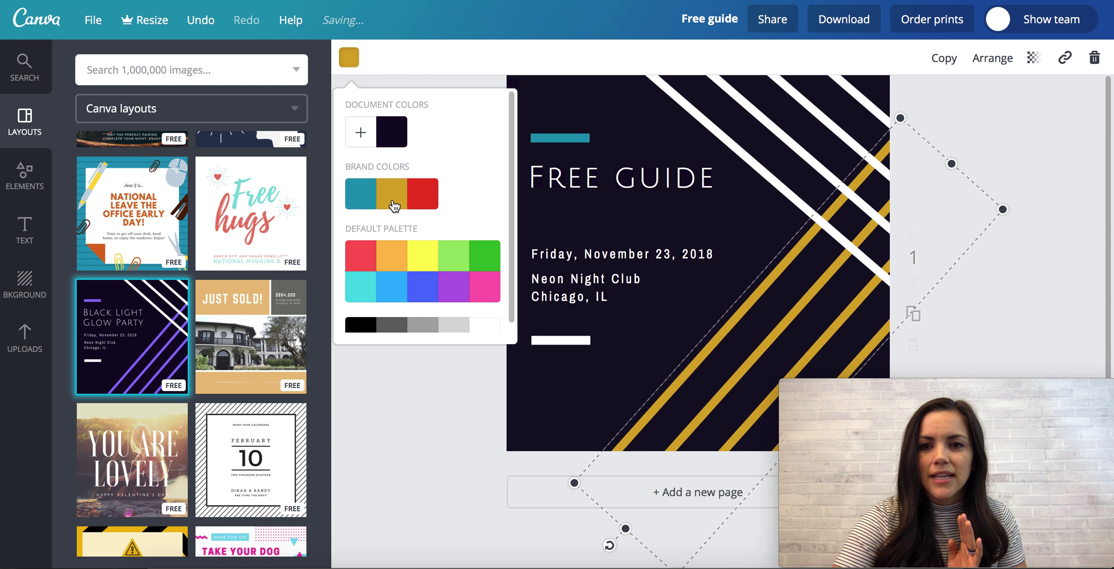
# Make the white bar under the address teal, then review the gold stripes and title
pyautogui.click(560, 340)
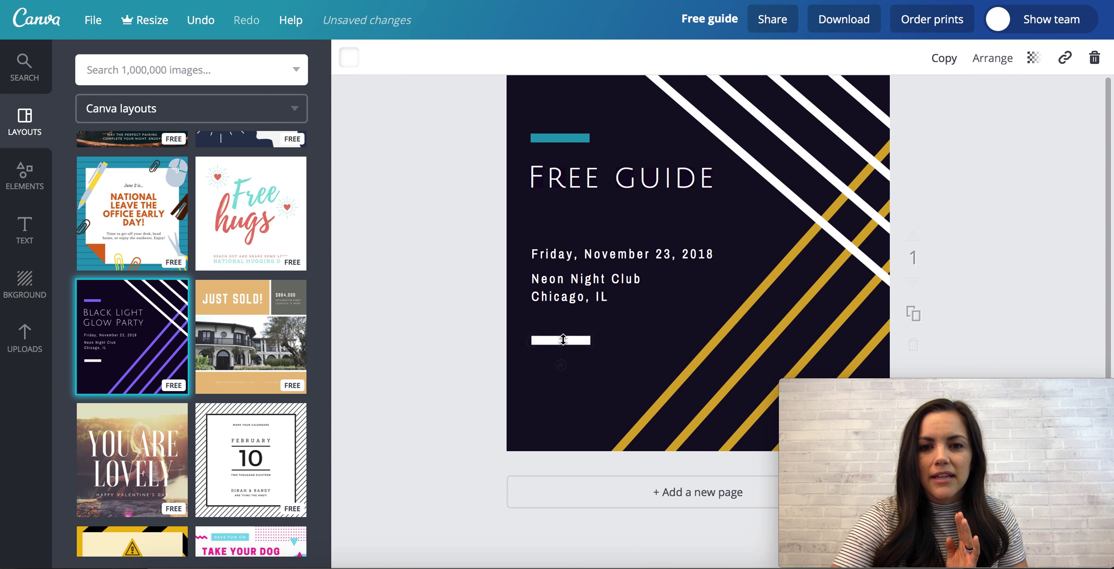
pyautogui.click(349, 58)
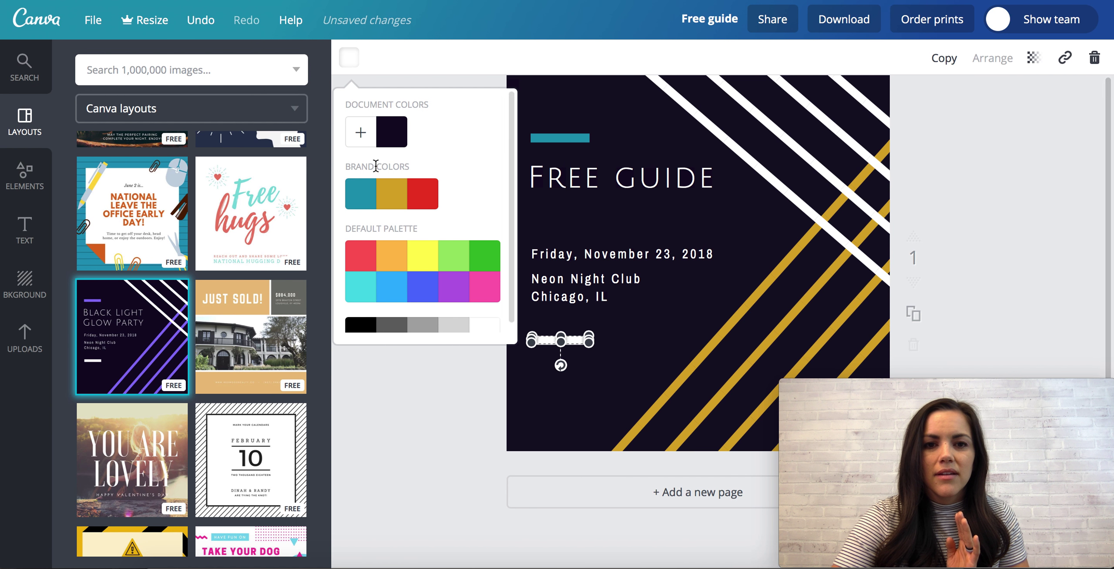
pyautogui.click(360, 193)
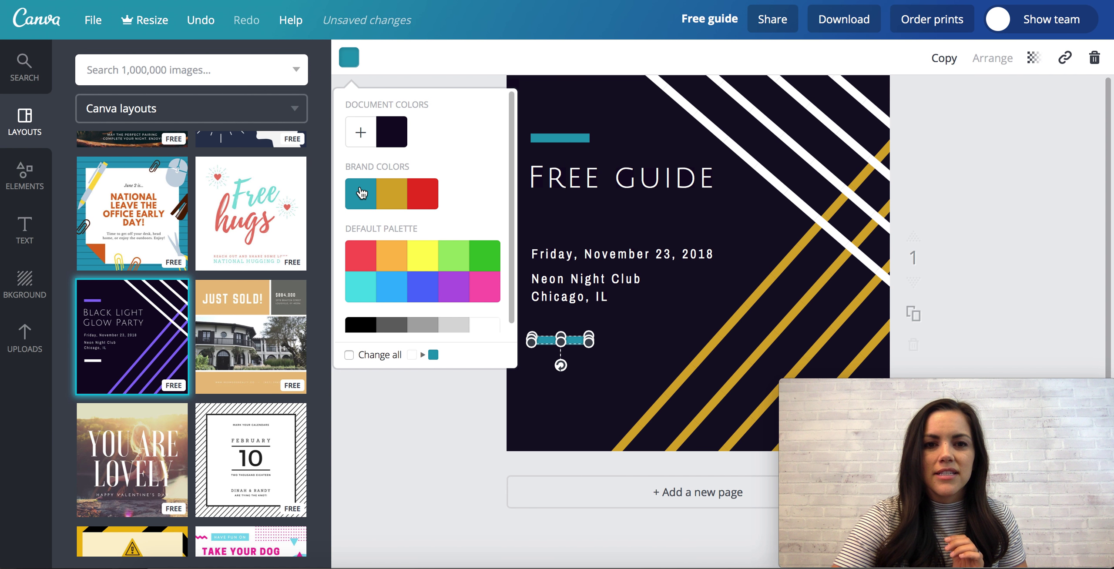
pyautogui.click(647, 278)
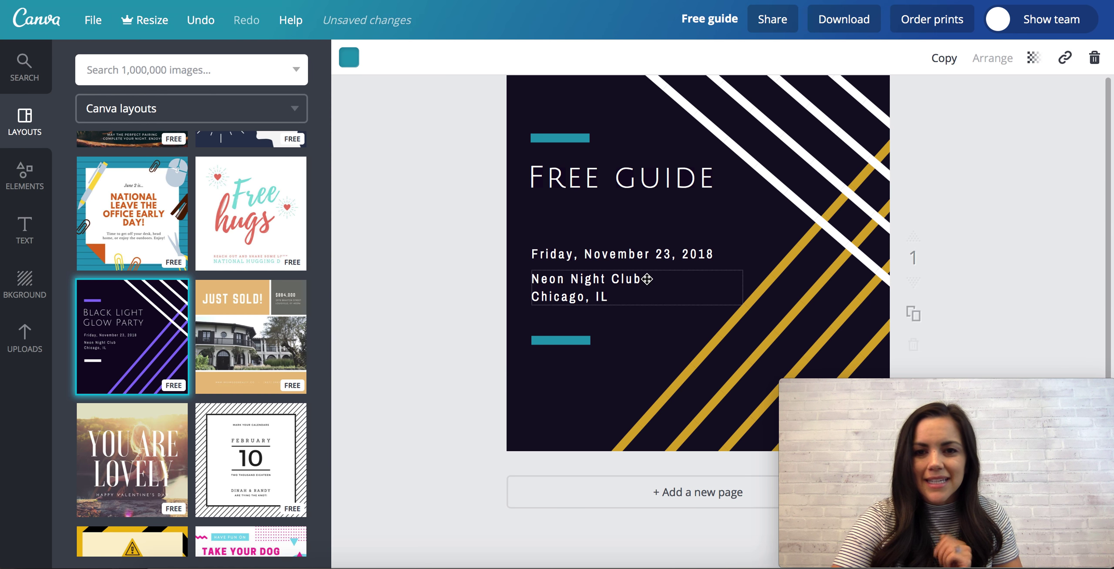
pyautogui.click(604, 373)
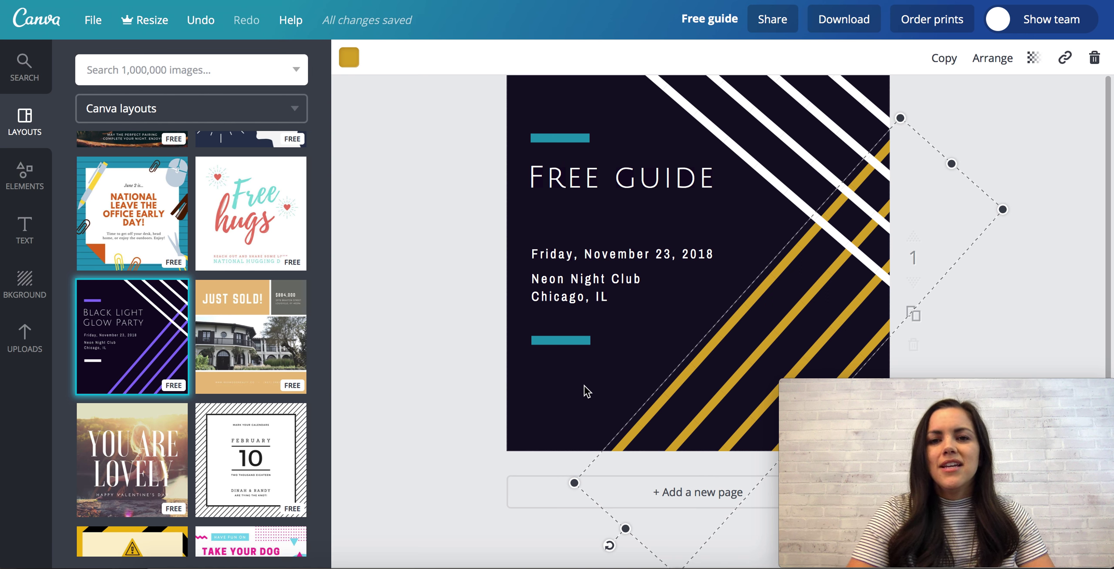
pyautogui.click(543, 416)
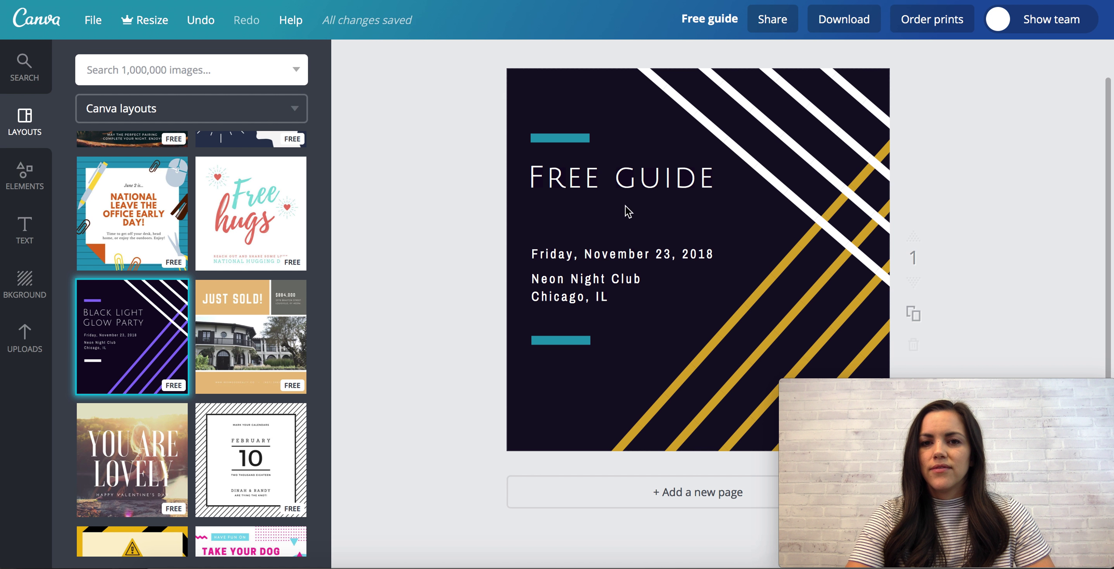
pyautogui.click(623, 179)
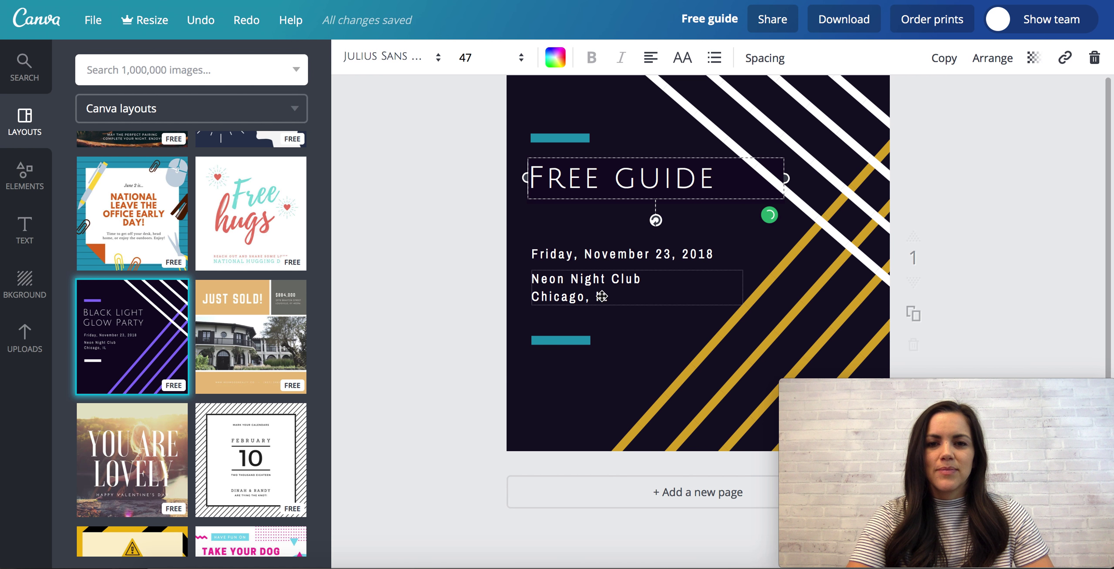
pyautogui.click(626, 355)
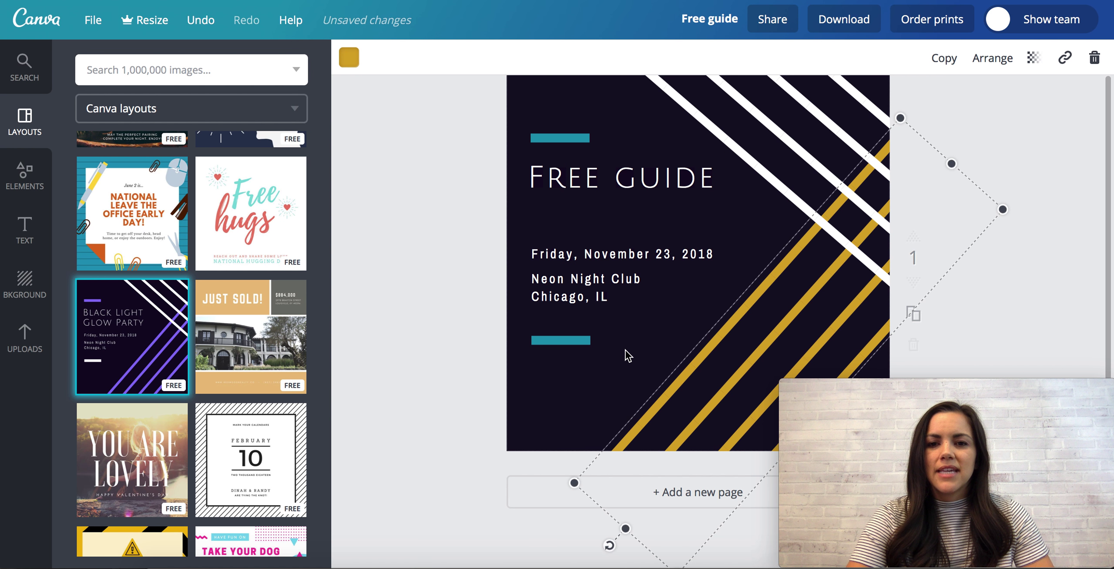
# Place the uploaded cards photo onto the design
pyautogui.click(535, 413)
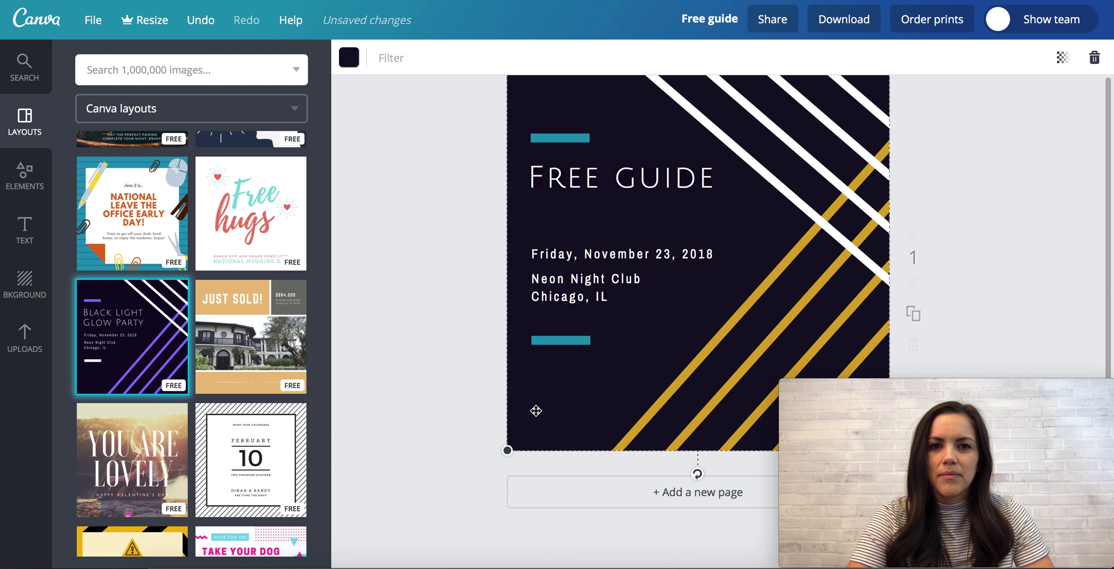
pyautogui.click(353, 65)
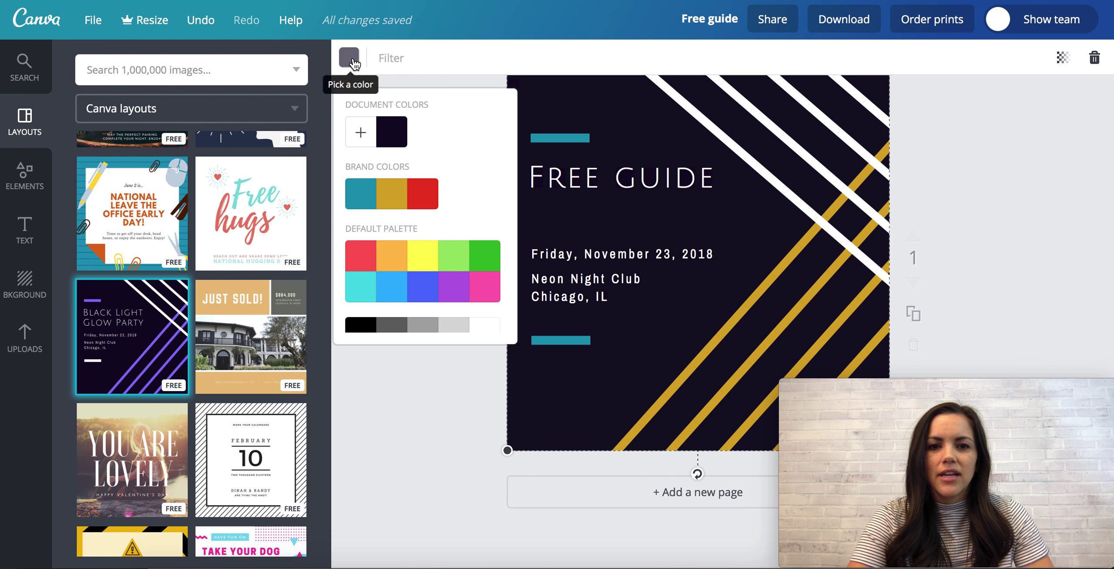
pyautogui.click(22, 337)
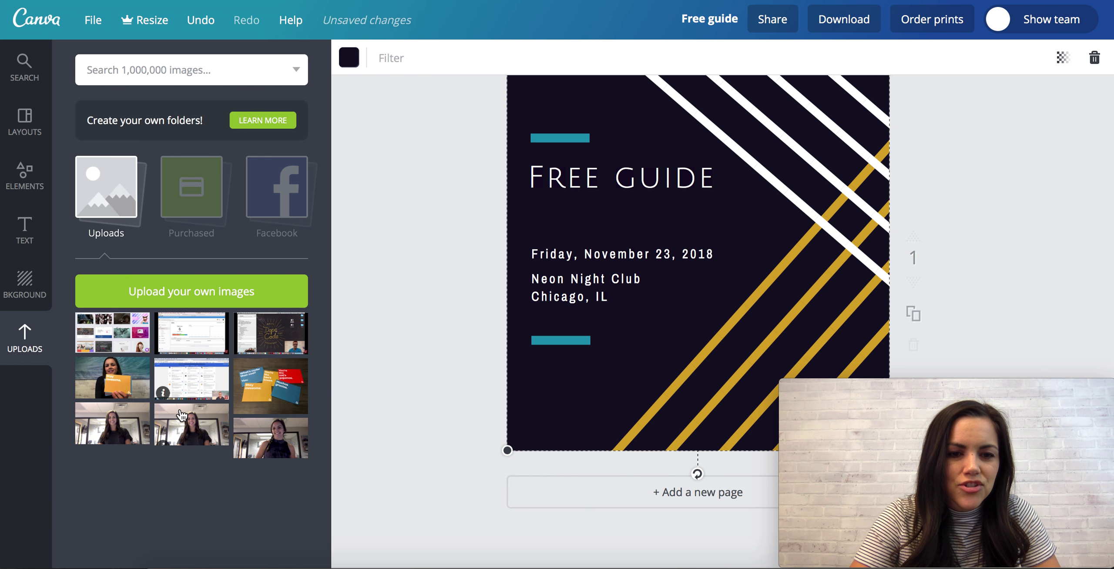
pyautogui.moveTo(261, 392); pyautogui.dragTo(643, 204)
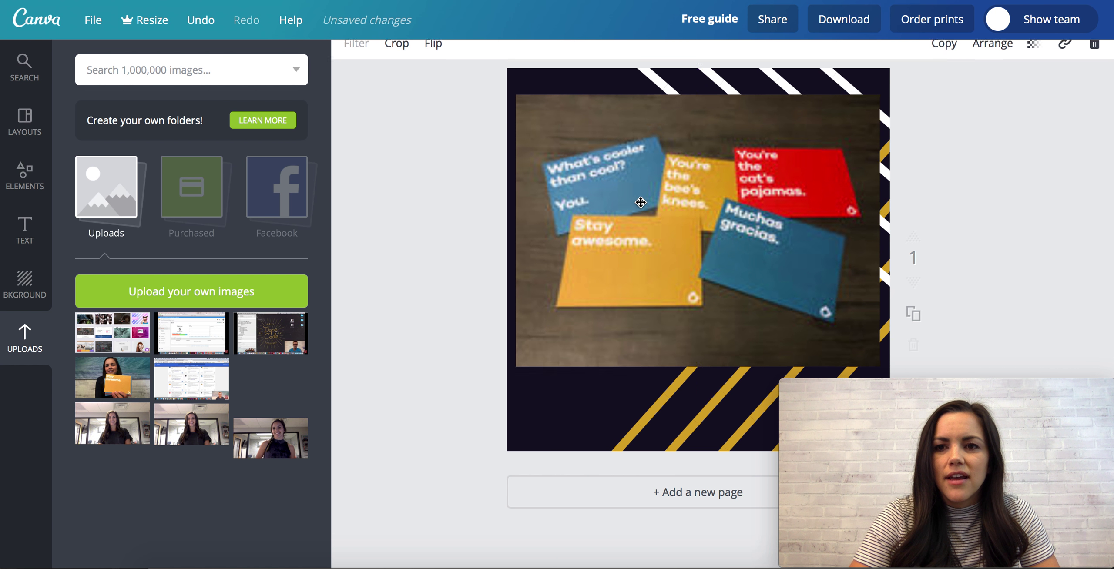
# Send the cards photo back behind the text and gold stripes
pyautogui.click(1002, 59)
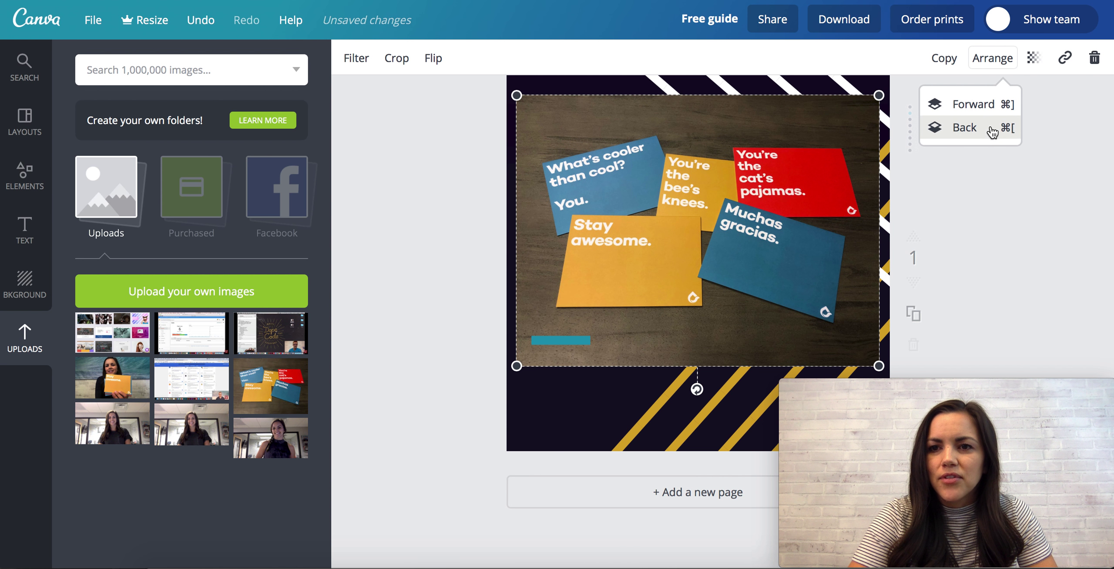
pyautogui.click(969, 129)
pyautogui.click(963, 139)
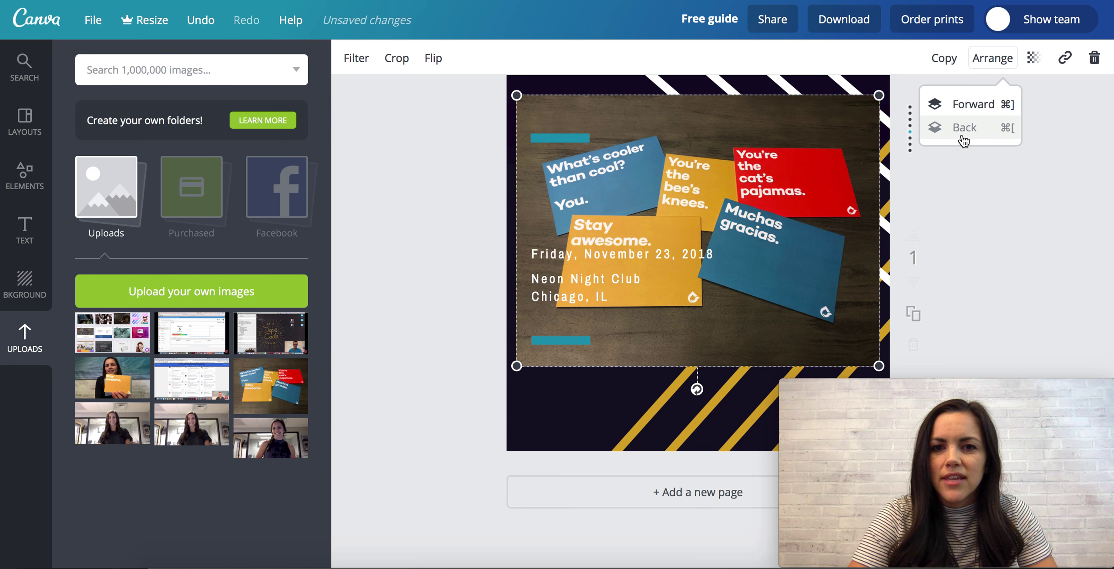
pyautogui.click(963, 140)
pyautogui.click(964, 139)
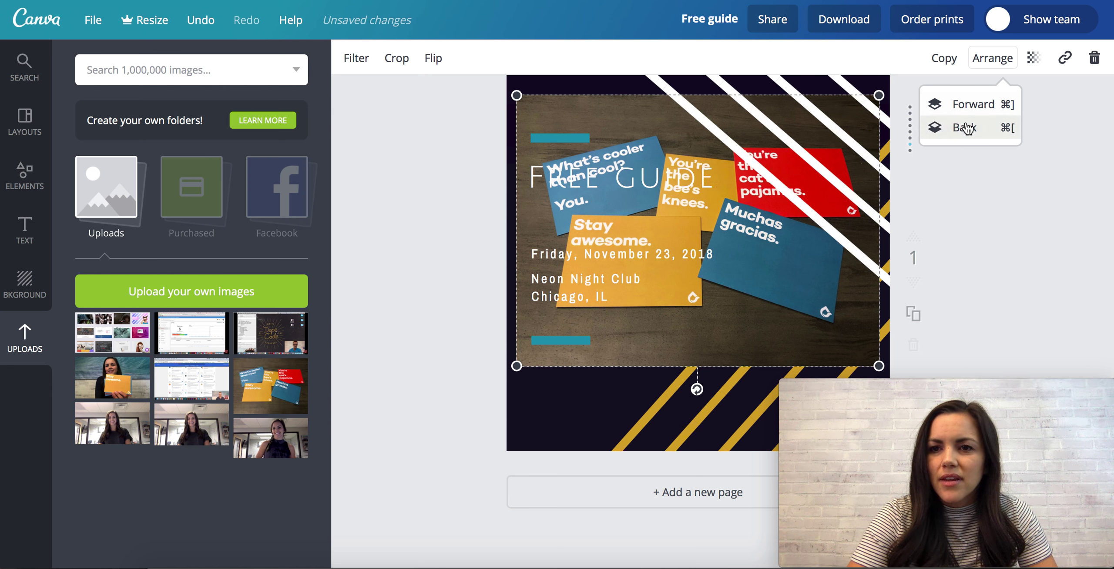
pyautogui.click(962, 130)
# Enlarge the photo to fill the page and move the FREE GUIDE title below the address
pyautogui.moveTo(529, 94); pyautogui.dragTo(486, 73)
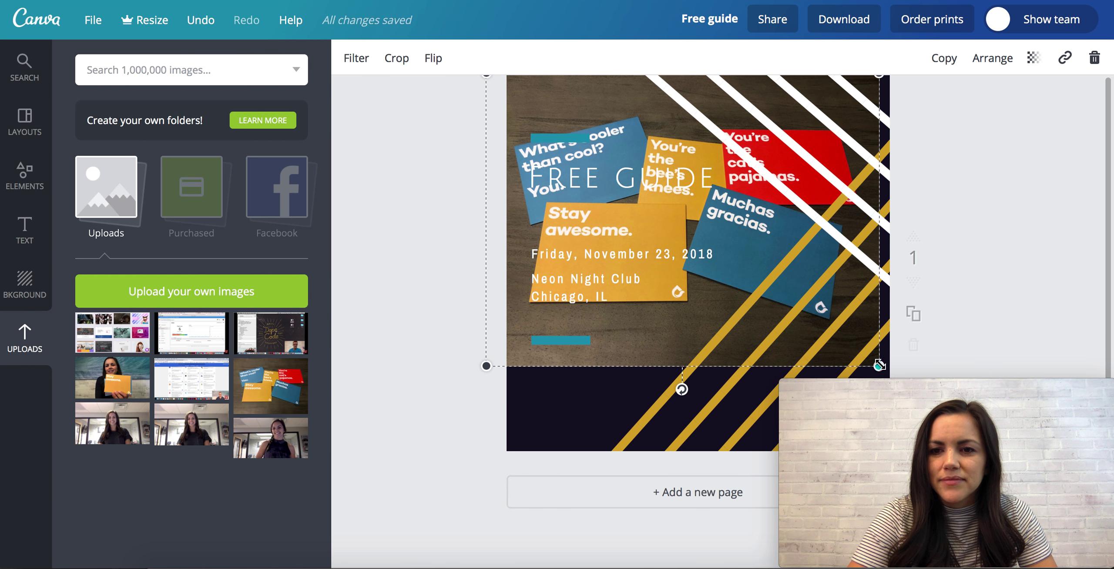
pyautogui.moveTo(879, 366); pyautogui.dragTo(996, 481)
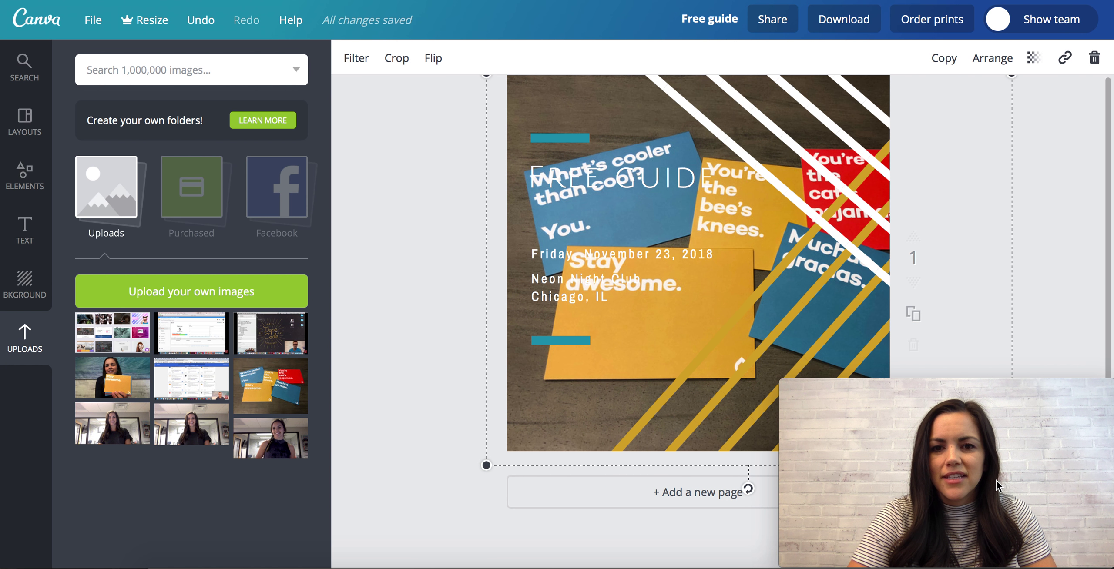
pyautogui.moveTo(646, 174); pyautogui.dragTo(641, 363)
pyautogui.click(1064, 221)
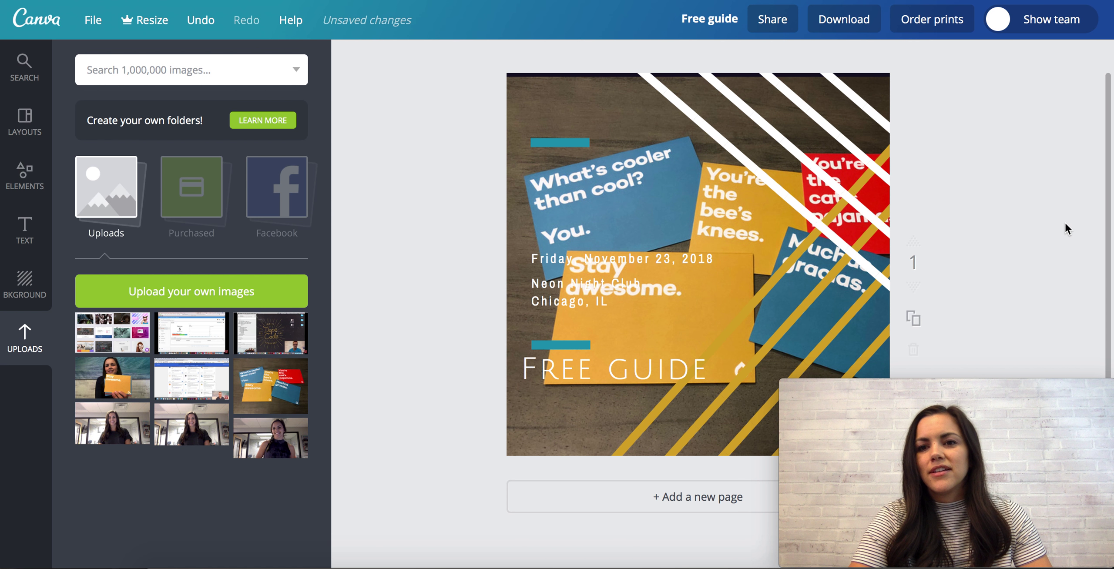